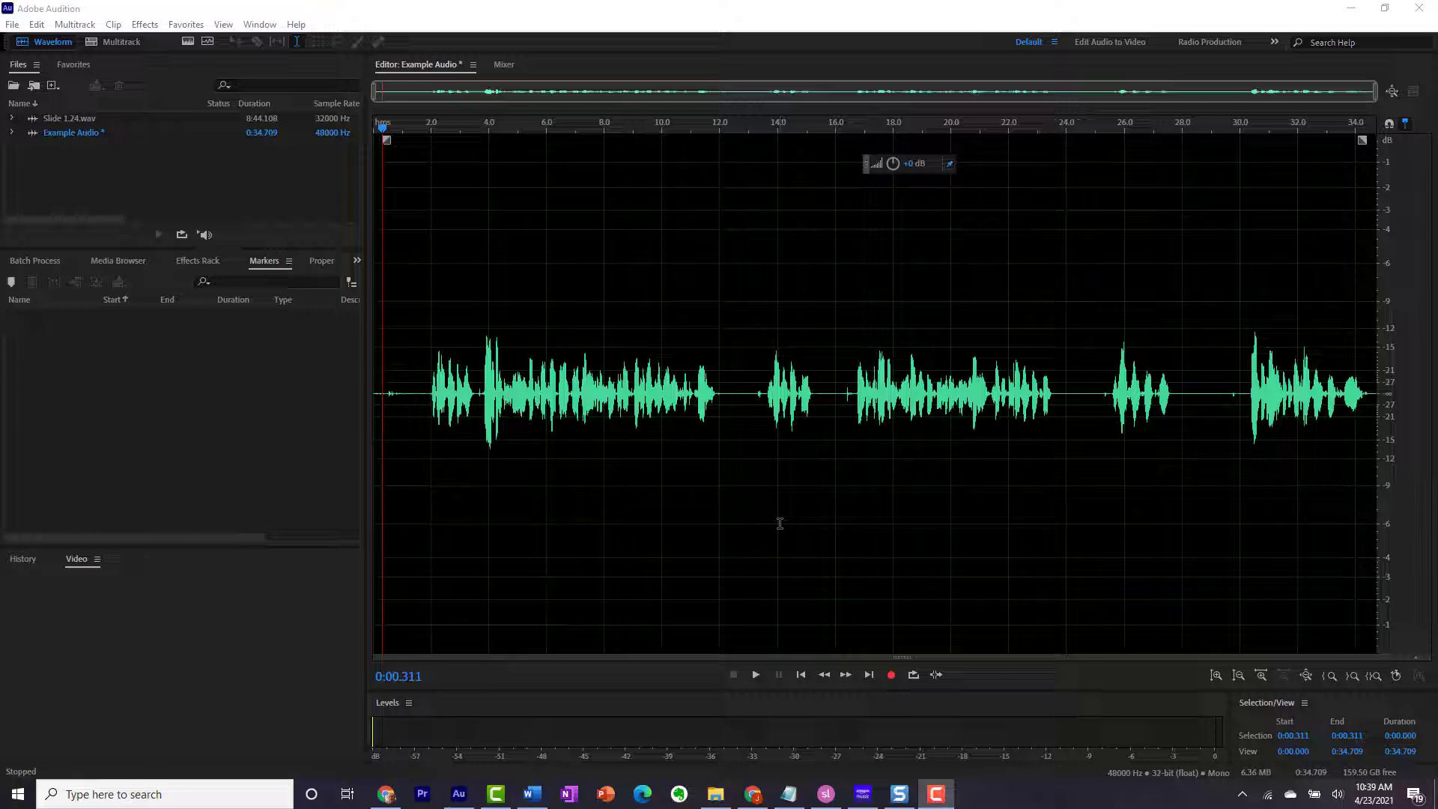
Step: Play the Example Audio file and highlight its long narration passages one after another in the waveform
{"action": "key", "text": "space"}
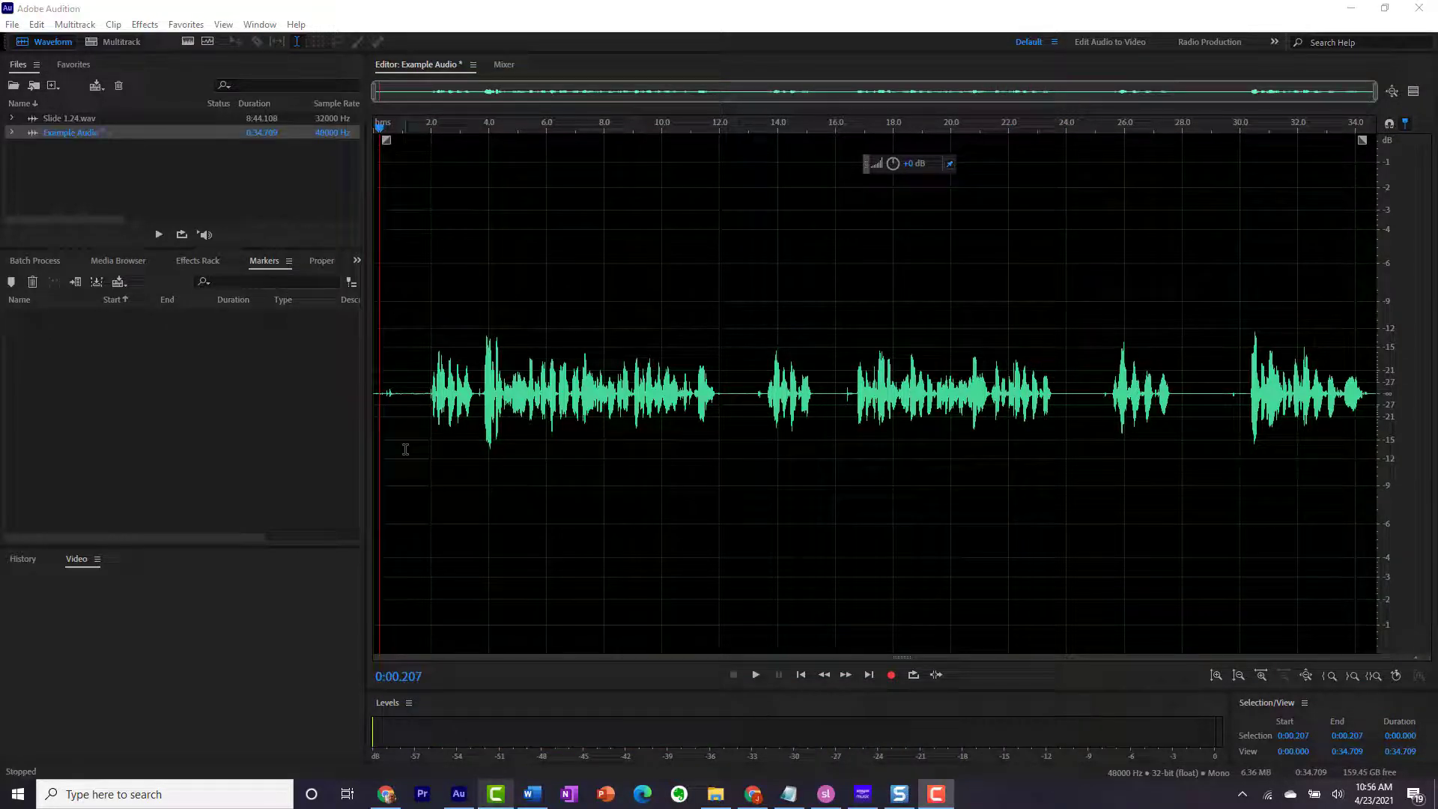
{"action": "left_click", "coordinate": [419, 393]}
{"action": "left_click_drag", "start_coordinate": [424, 393], "coordinate": [731, 426]}
{"action": "left_click", "coordinate": [581, 318]}
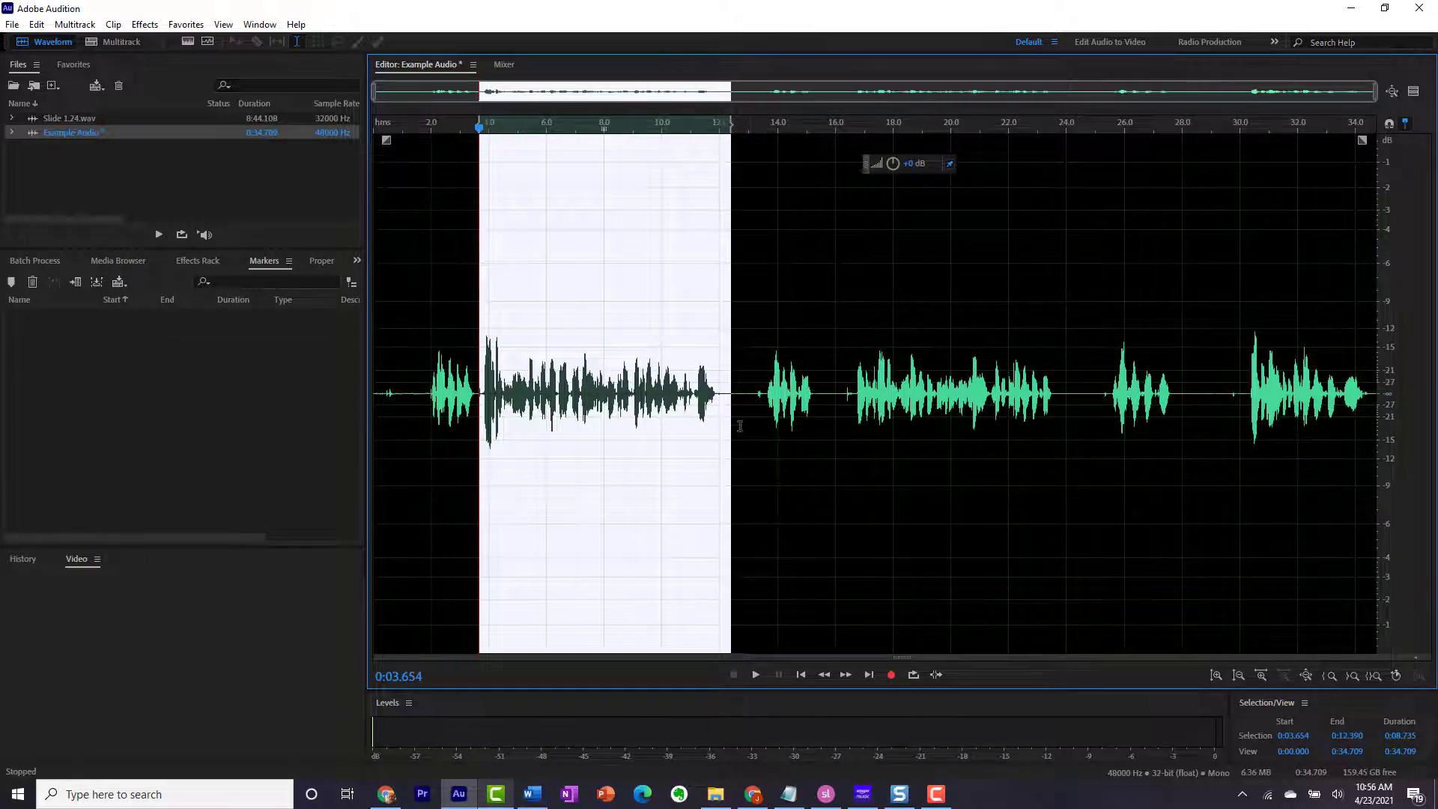
{"action": "left_click", "coordinate": [758, 412]}
{"action": "left_click_drag", "start_coordinate": [757, 412], "coordinate": [1062, 443]}
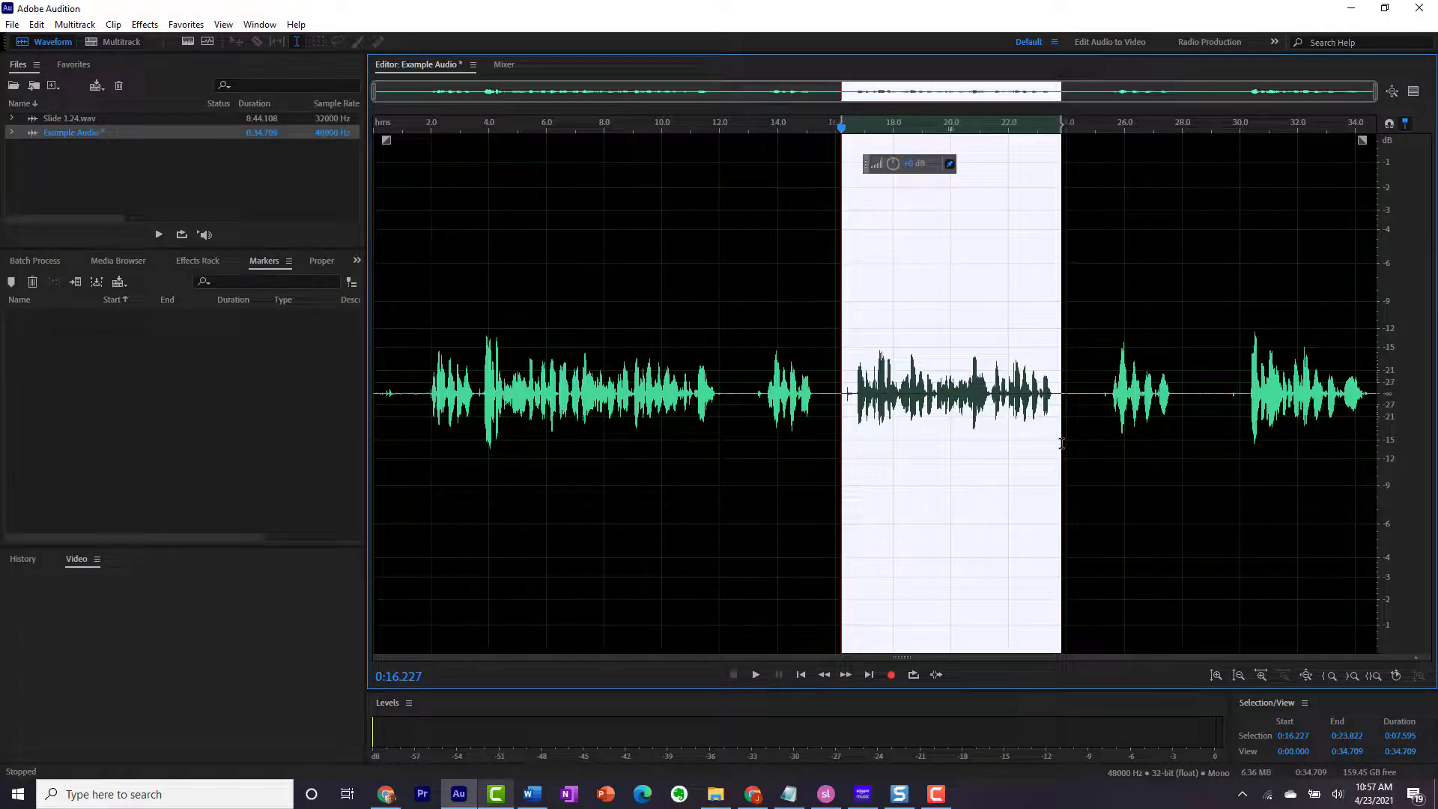
{"action": "left_click_drag", "start_coordinate": [1098, 393], "coordinate": [1329, 403]}
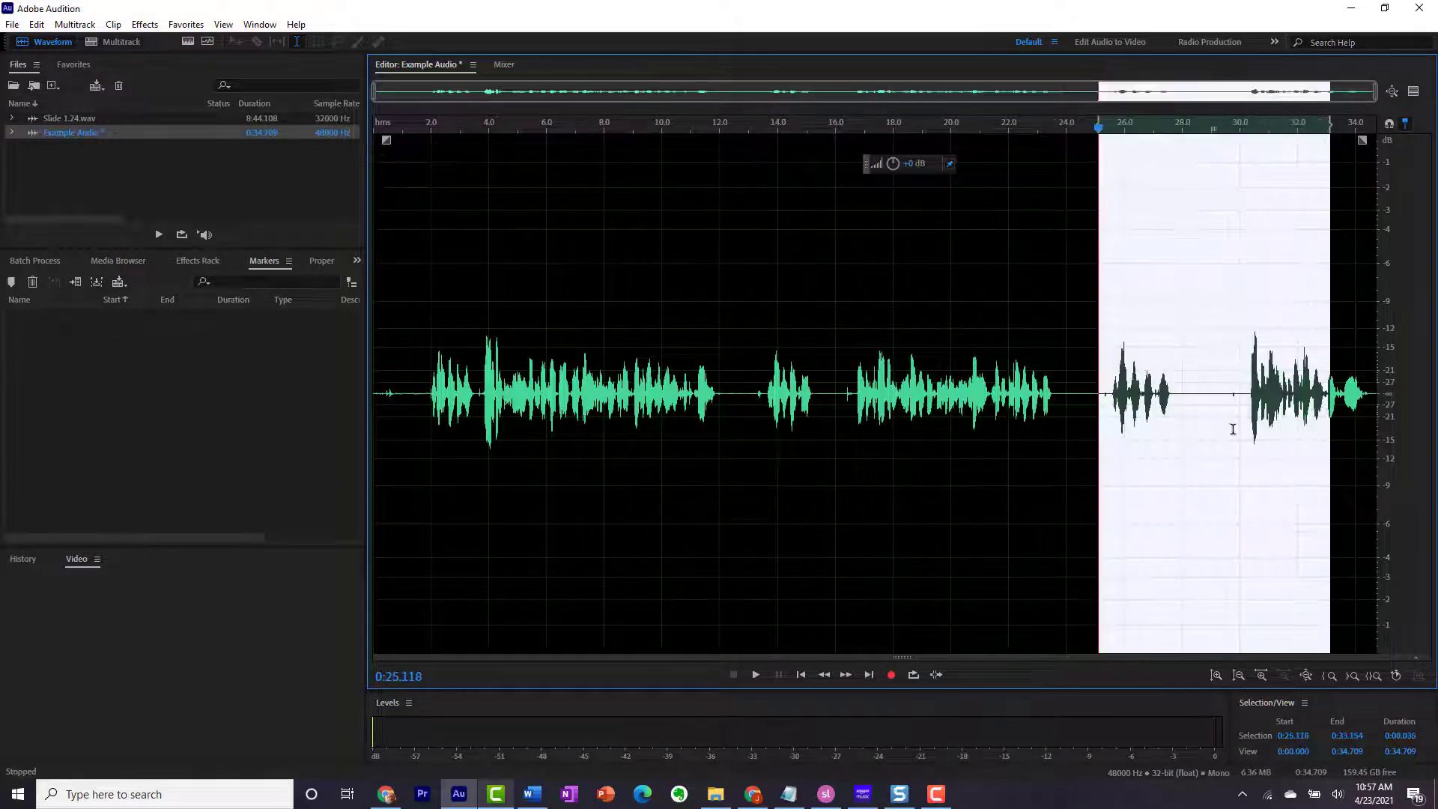
Step: Highlight the short spoken segments that precede the first and second long narration passages, and clear the selection
{"action": "left_click", "coordinate": [409, 438]}
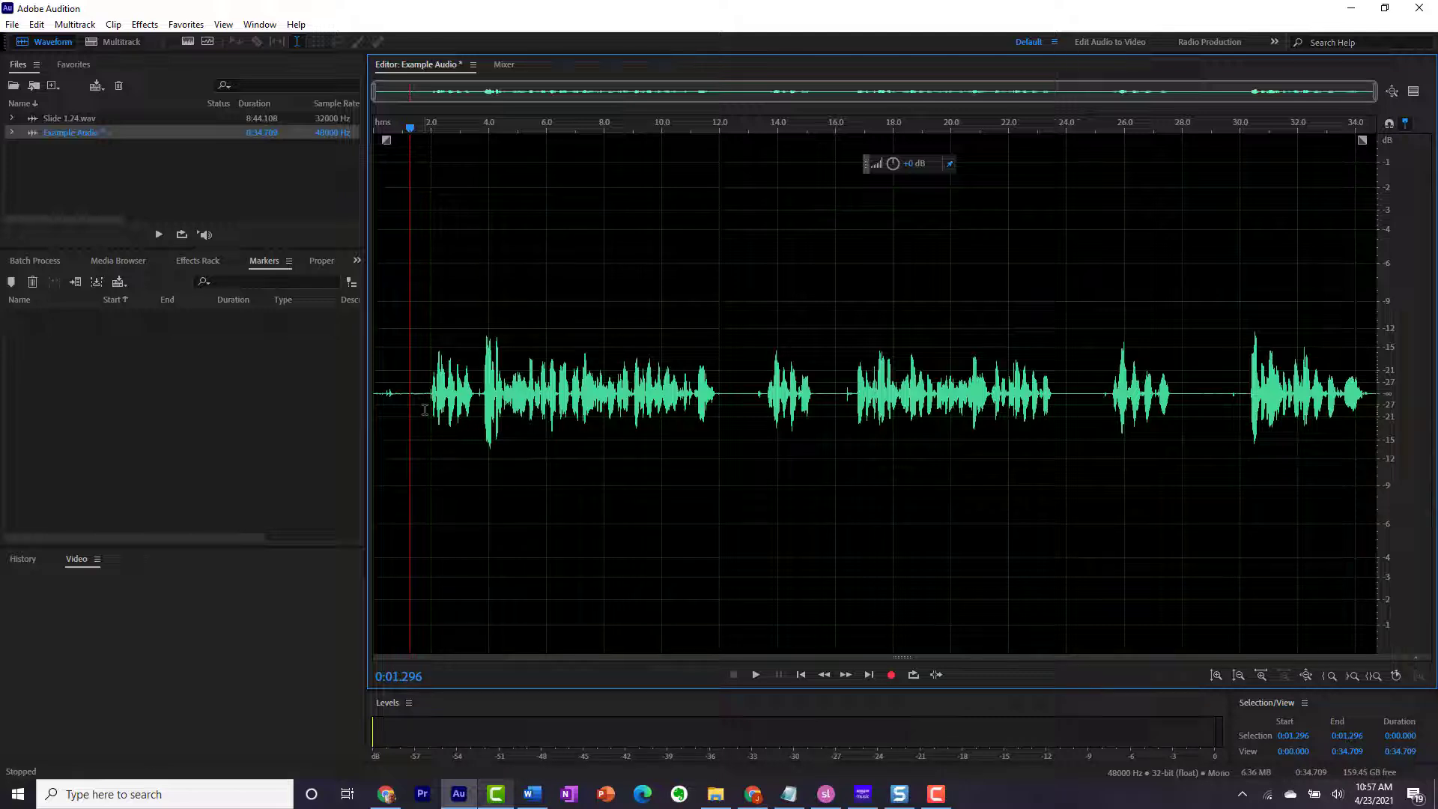
{"action": "left_click_drag", "start_coordinate": [424, 408], "coordinate": [476, 421]}
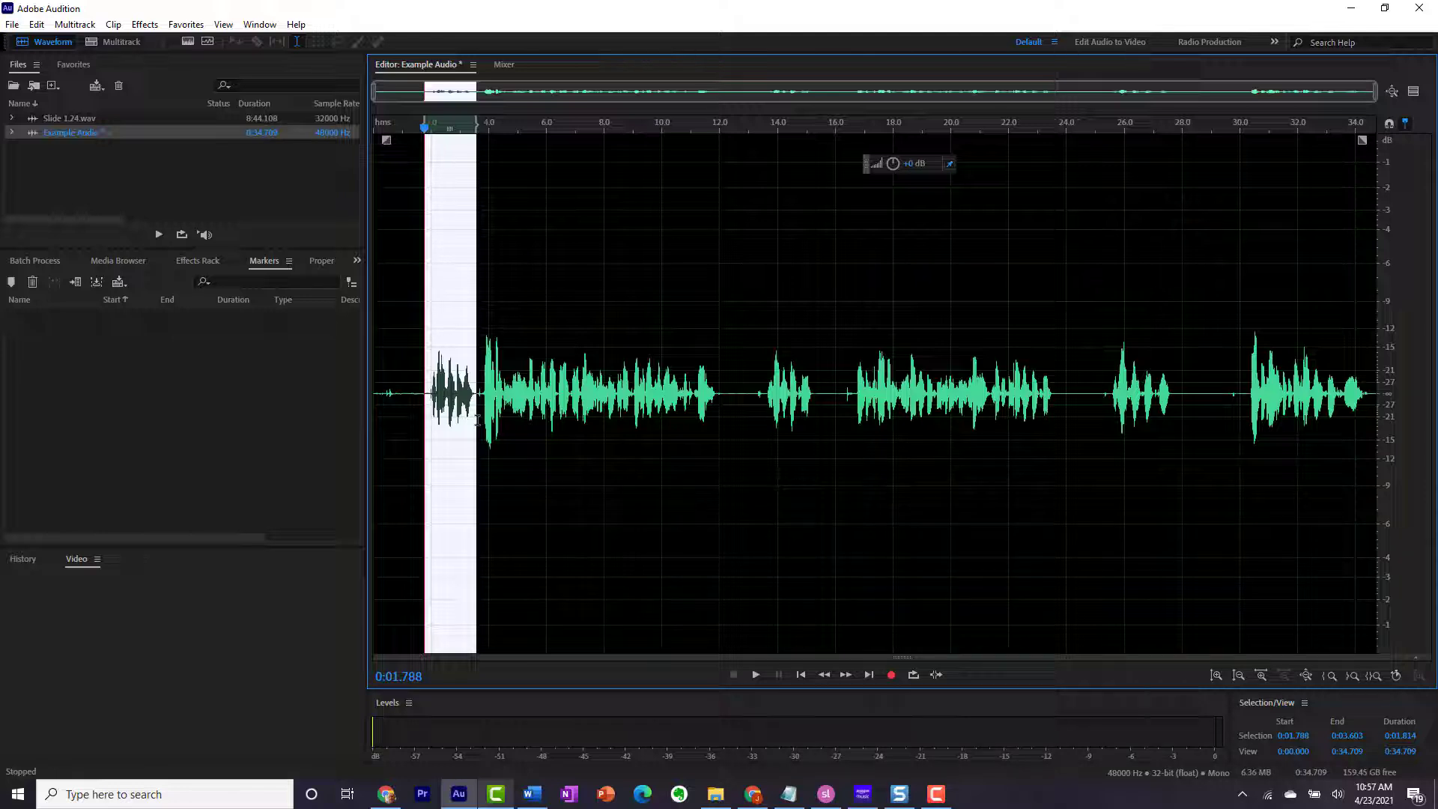
{"action": "left_click_drag", "start_coordinate": [759, 420], "coordinate": [825, 423]}
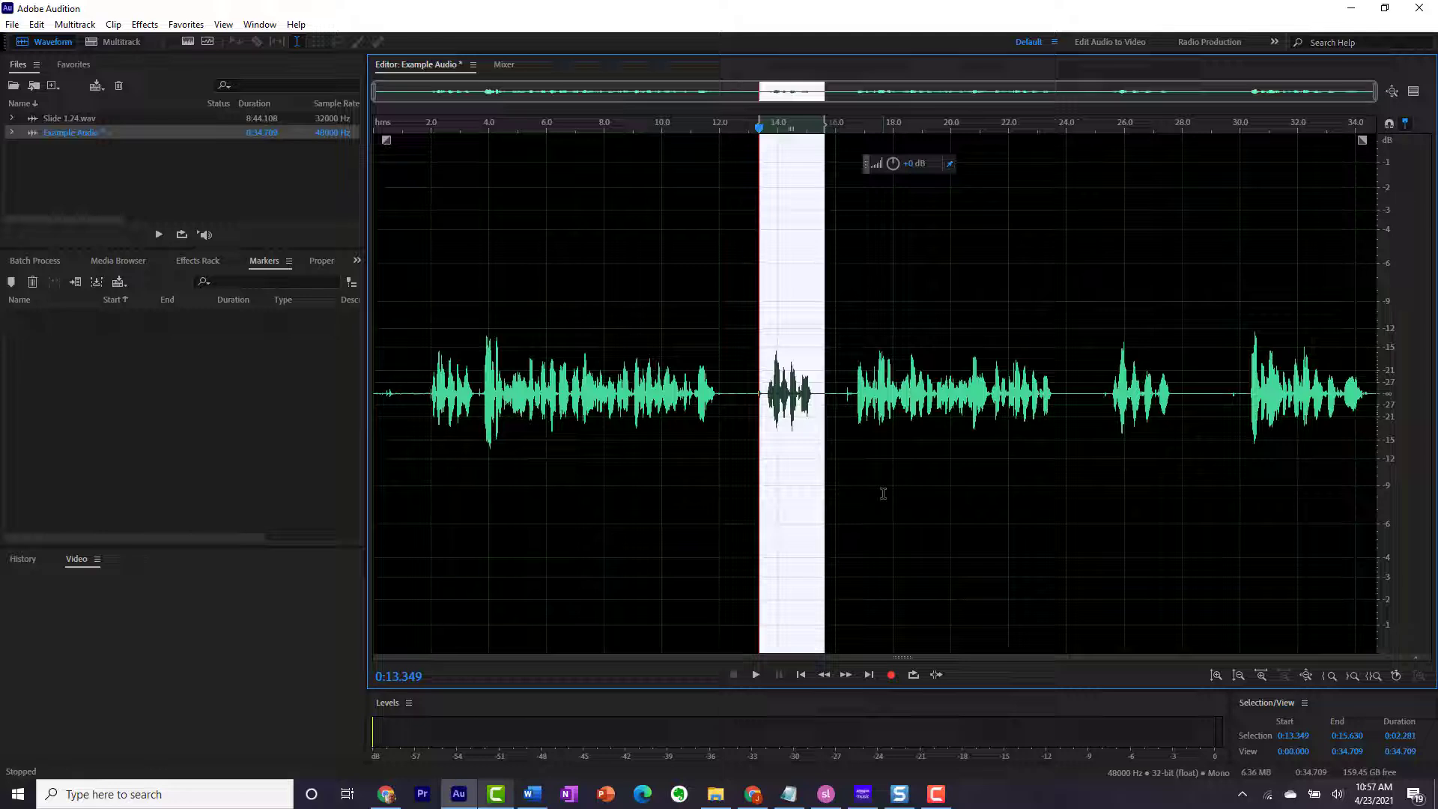
{"action": "left_click", "coordinate": [965, 469]}
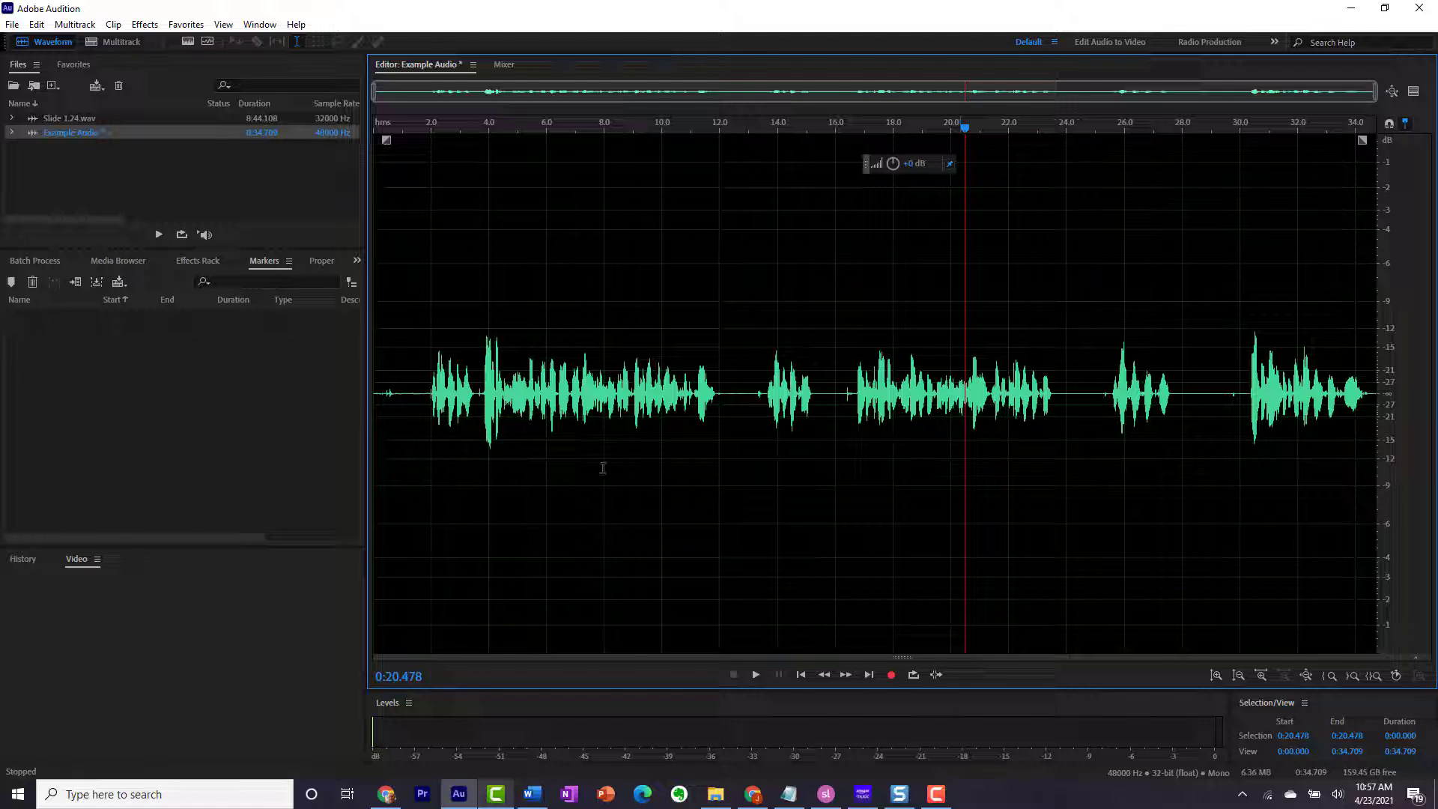
Step: Add a marker at about 3.6 seconds, just before the first long passage, and rename it Slide 1.1
{"action": "left_click", "coordinate": [477, 394]}
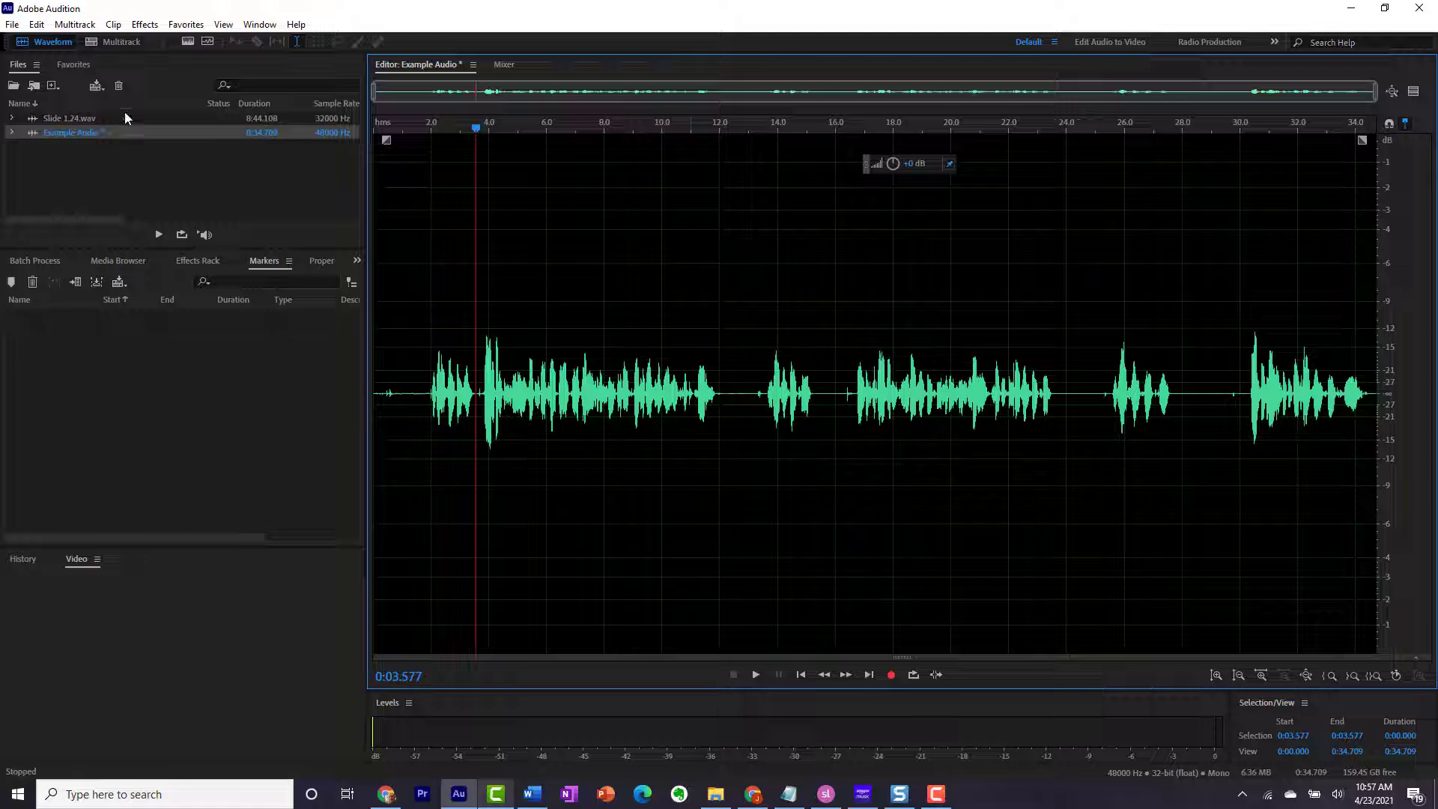
{"action": "key", "text": "m"}
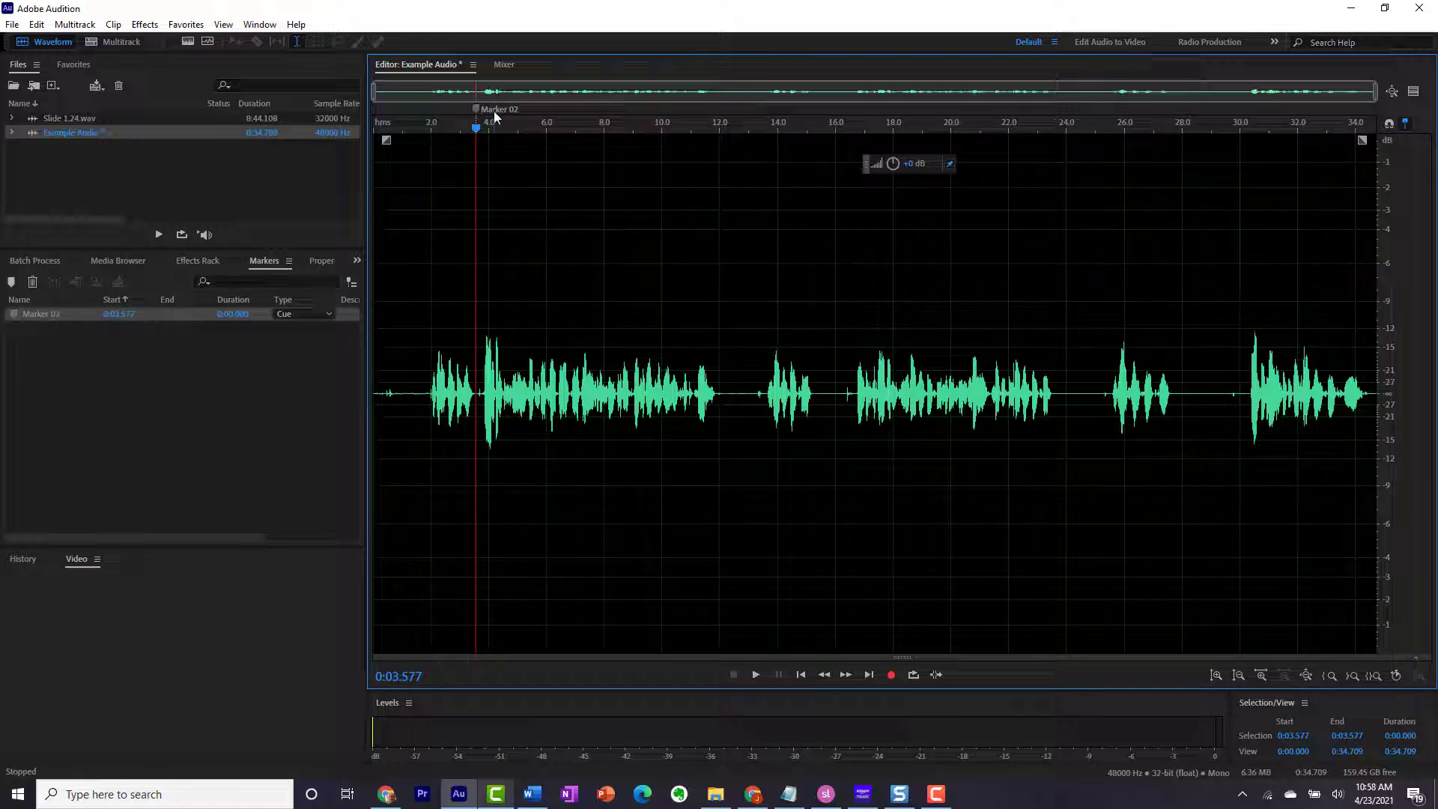
{"action": "right_click", "coordinate": [477, 109]}
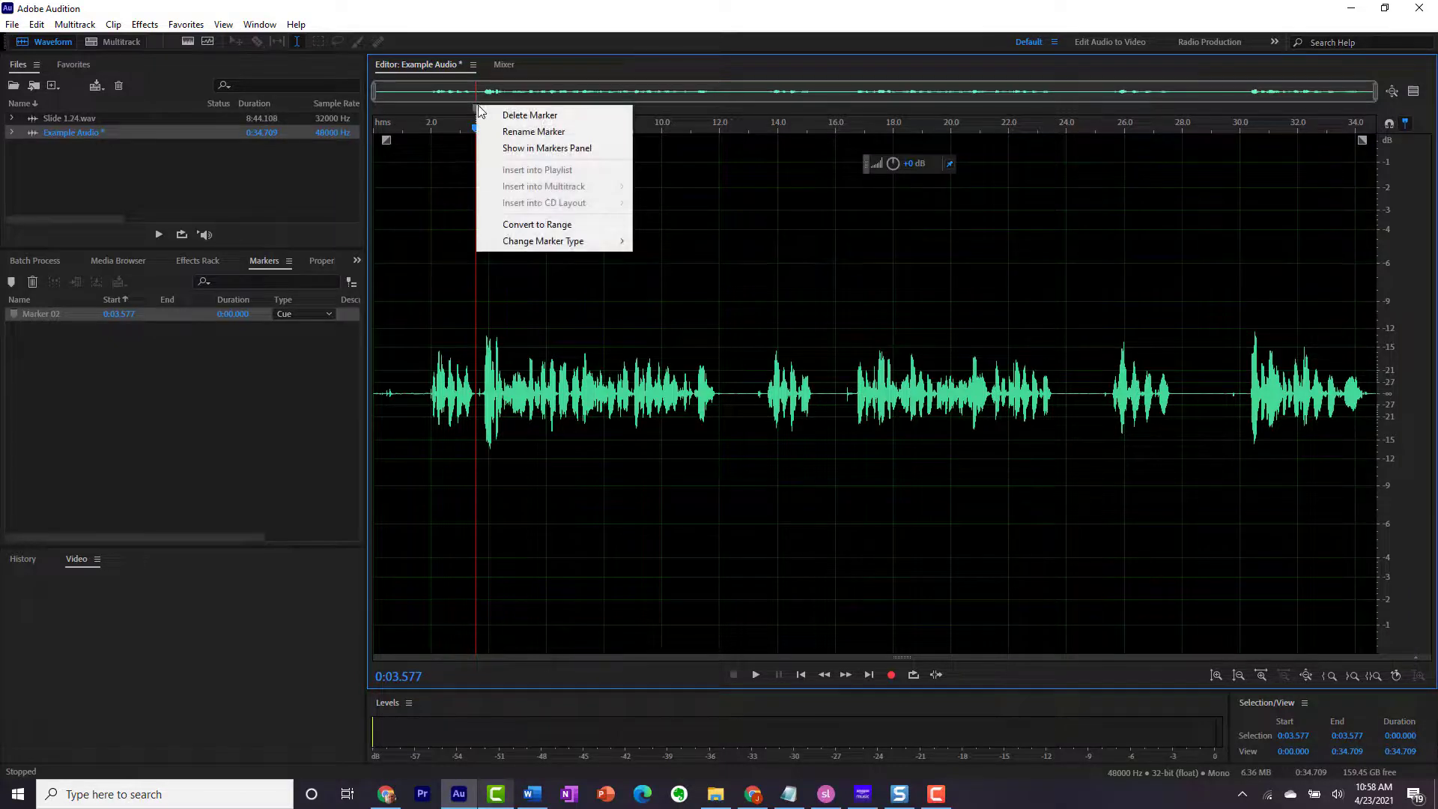
{"action": "left_click", "coordinate": [511, 133]}
{"action": "type", "text": "Slide 1.1"}
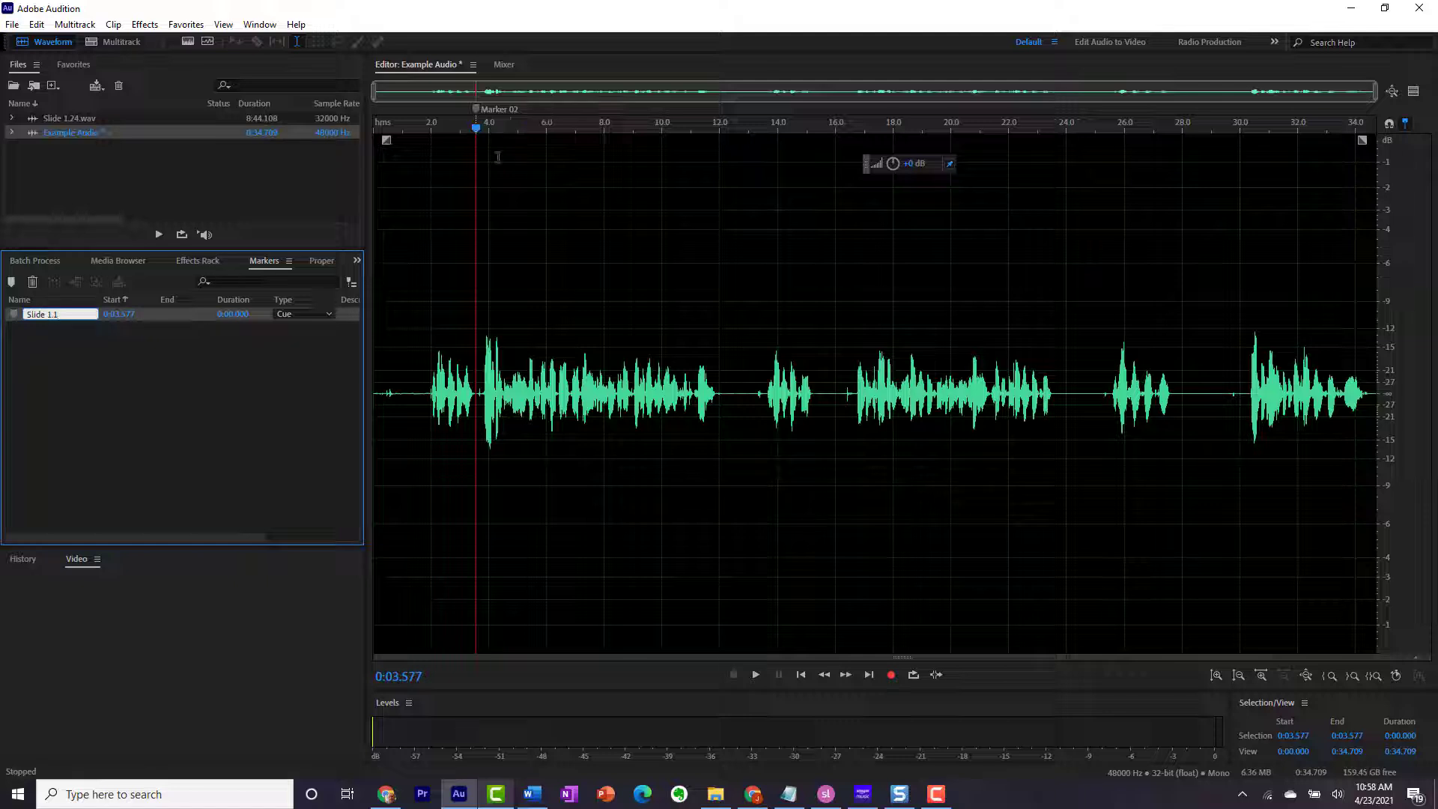
{"action": "key", "text": "Return"}
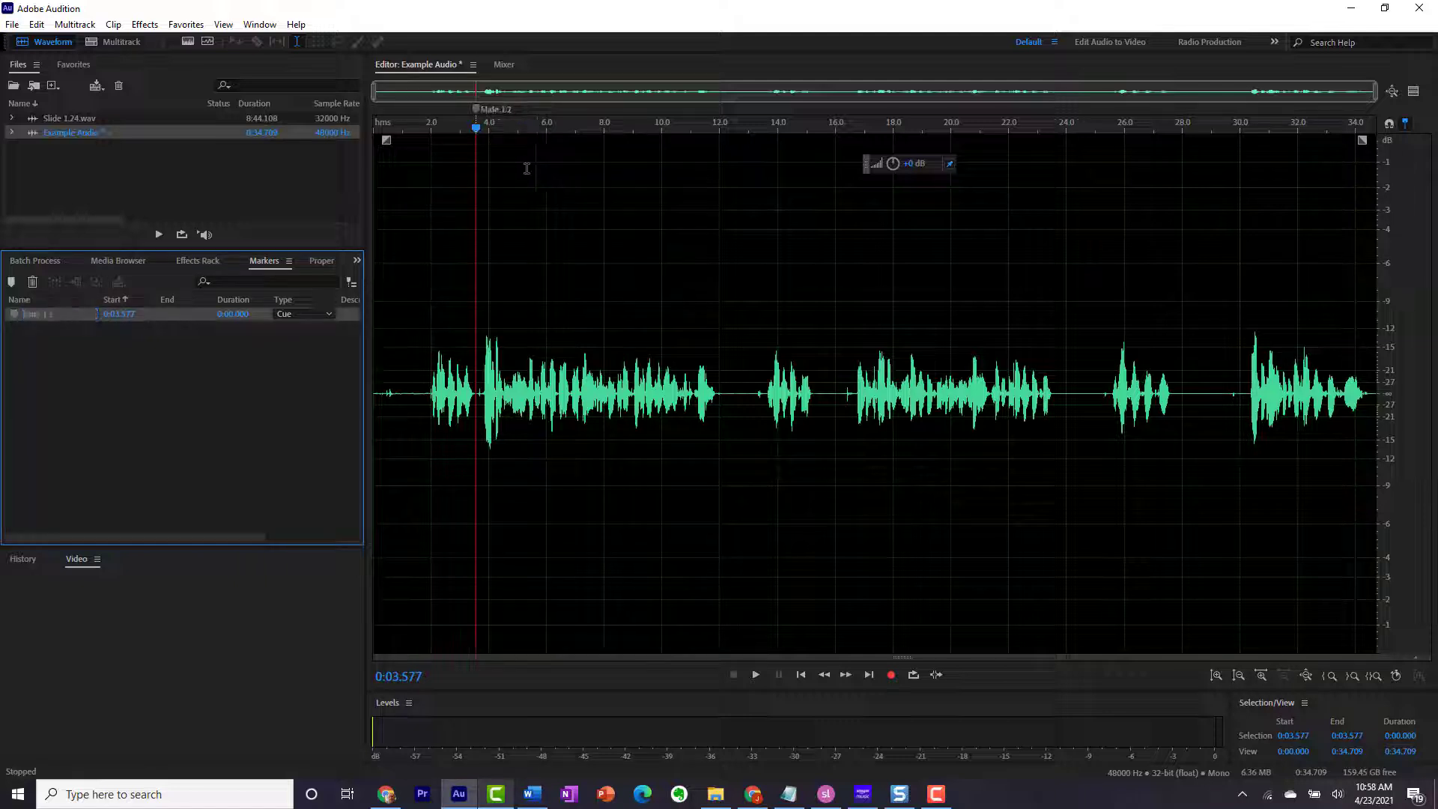
Step: Convert the Slide 1.1 marker to a range and extend its end to about 12.3 seconds, past the first long passage
{"action": "right_click", "coordinate": [477, 110]}
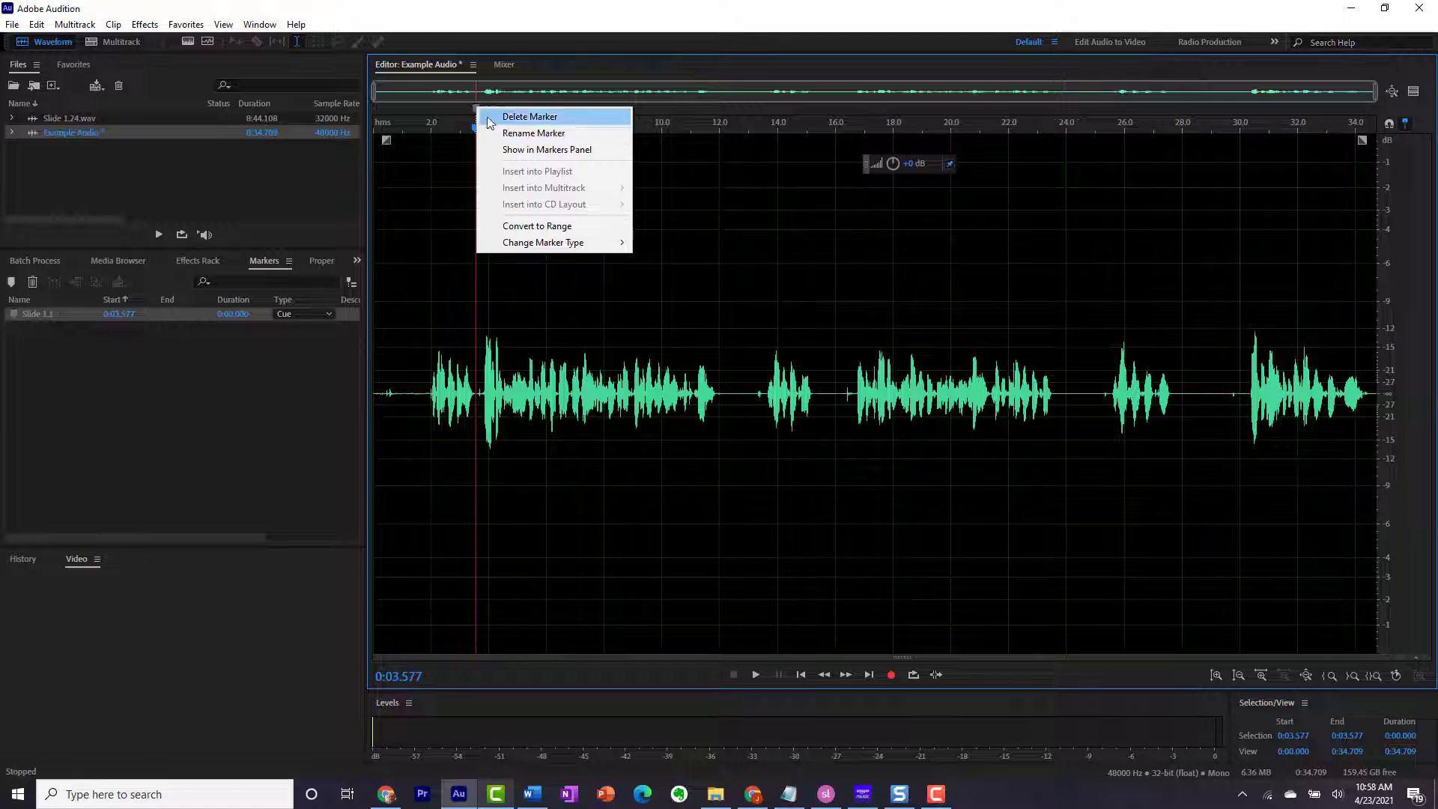
{"action": "left_click", "coordinate": [551, 226]}
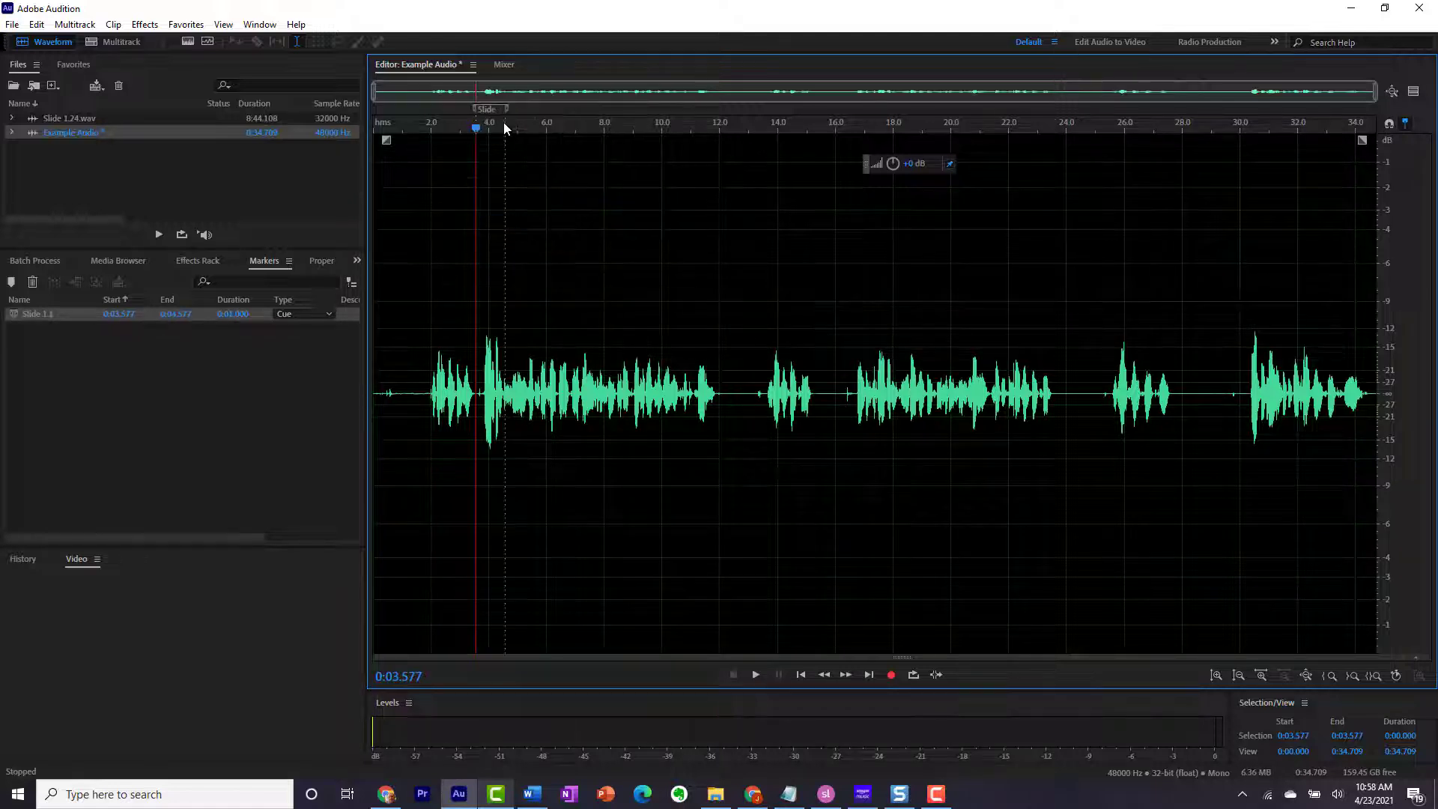
{"action": "left_click_drag", "start_coordinate": [506, 110], "coordinate": [726, 121]}
Step: Select the audio inside the Slide 1.1 marker range and look through the commands available for the selection
{"action": "left_click", "coordinate": [1064, 300]}
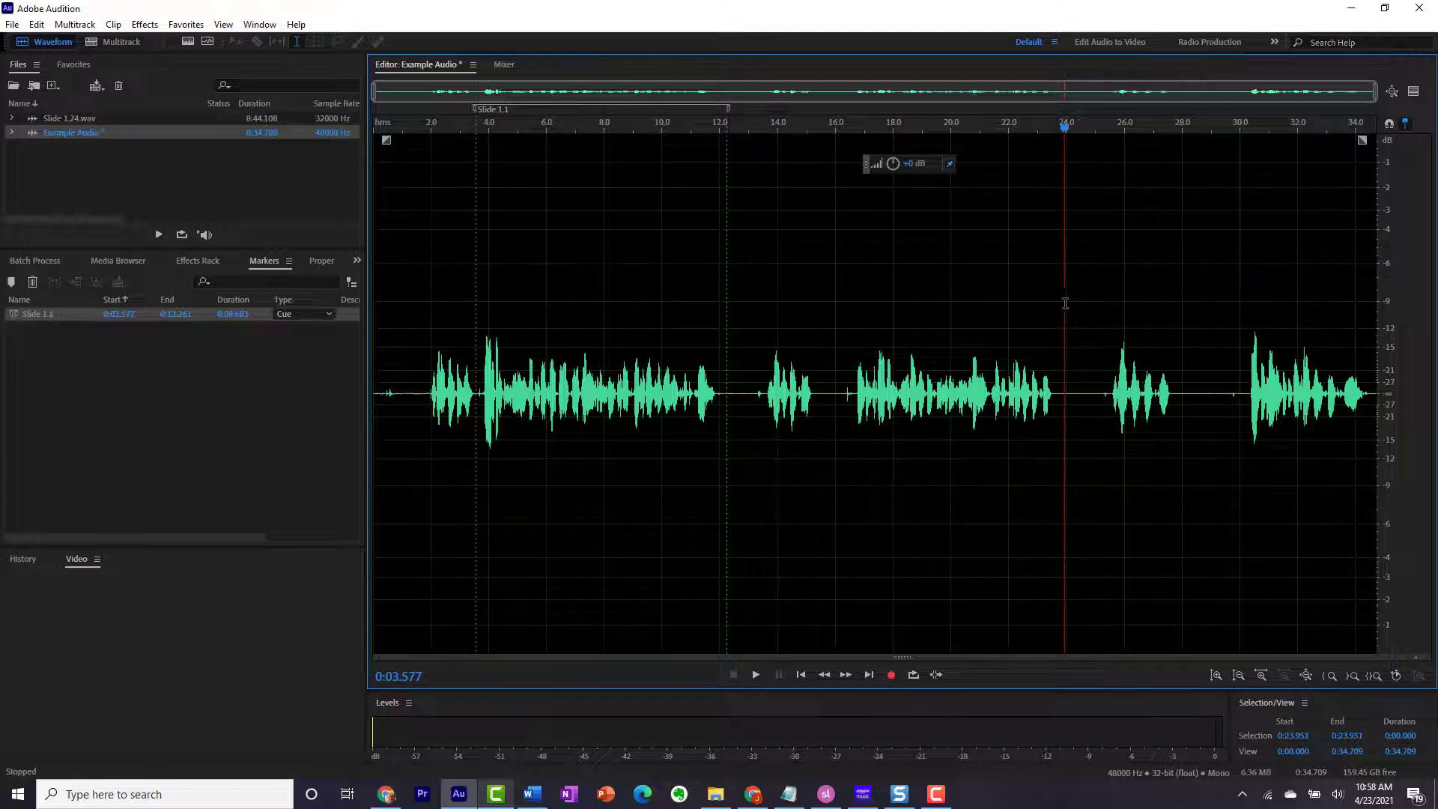
{"action": "double_click", "coordinate": [475, 109]}
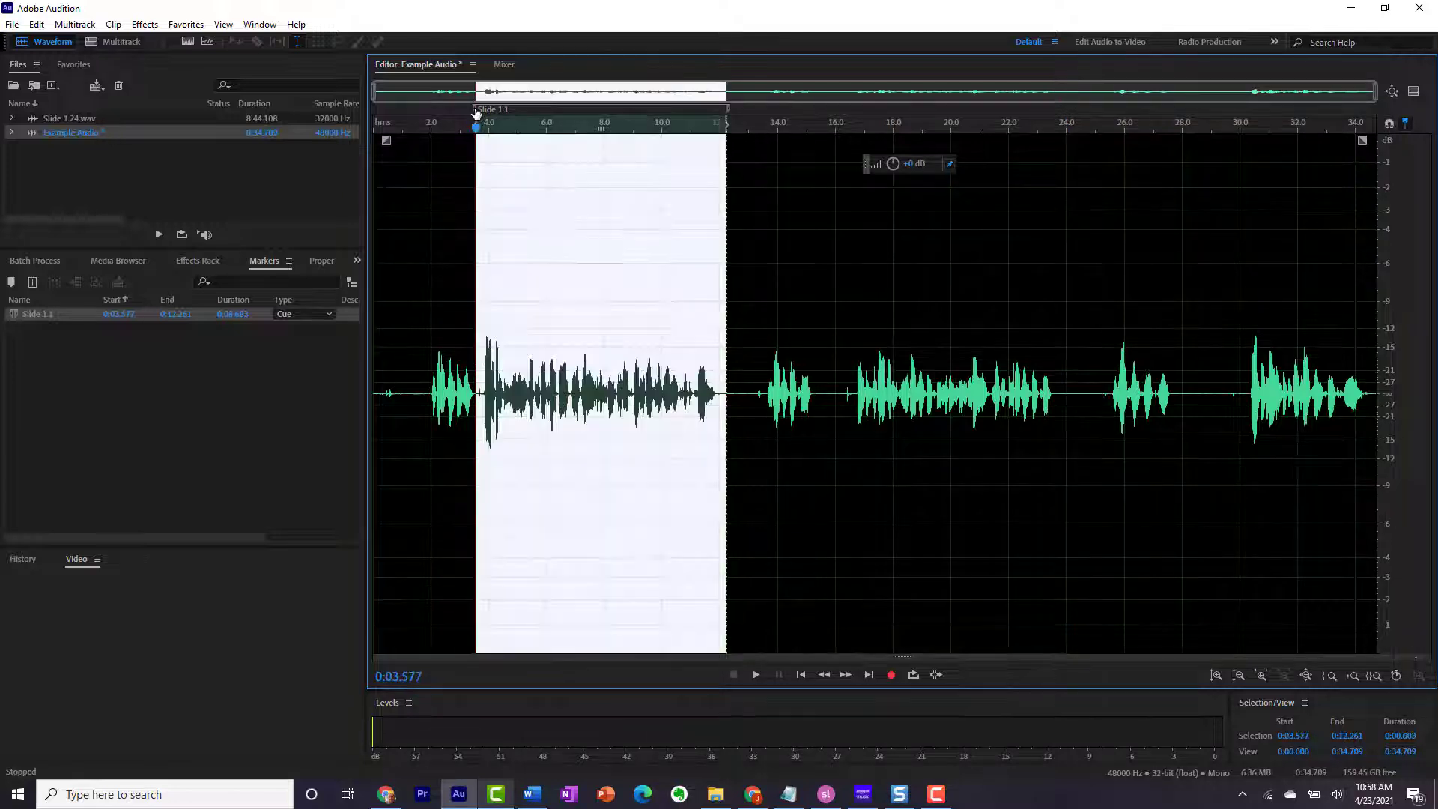
{"action": "right_click", "coordinate": [578, 285]}
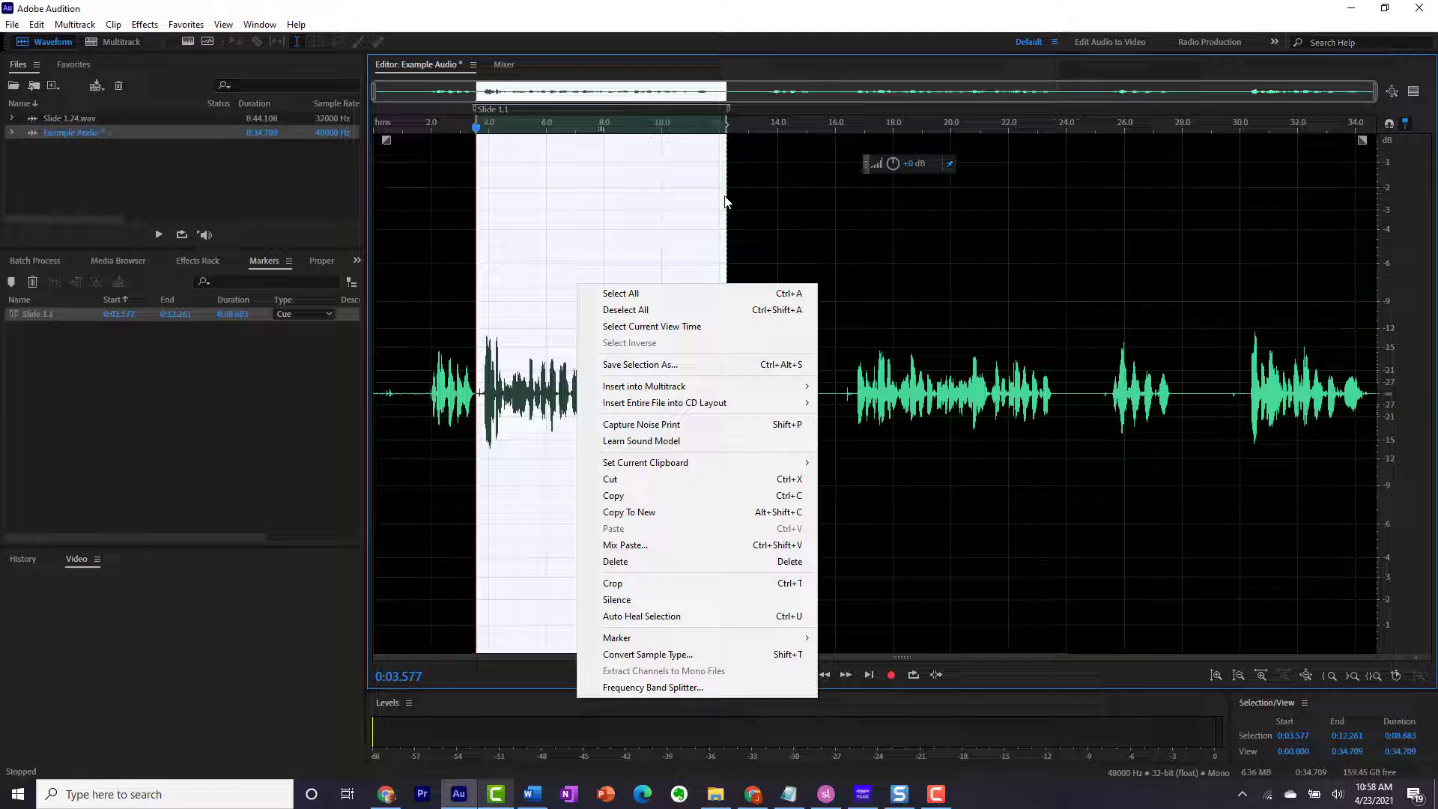
{"action": "key", "text": "Escape"}
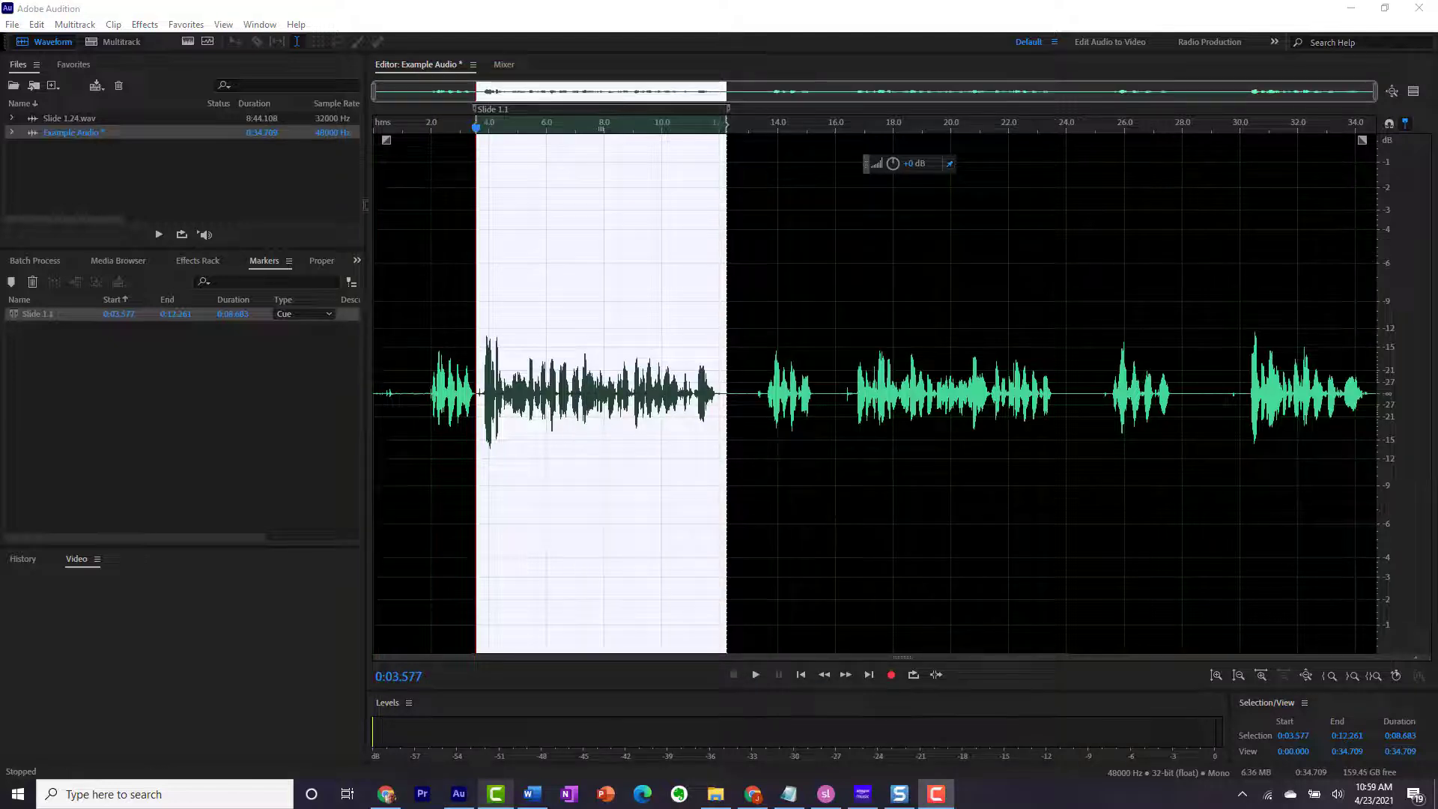
Step: Open Slide 1.24.wav in the editor and examine its slide marker ranges, including the gap between Slide 1.2 and Slide 1.4
{"action": "double_click", "coordinate": [76, 120]}
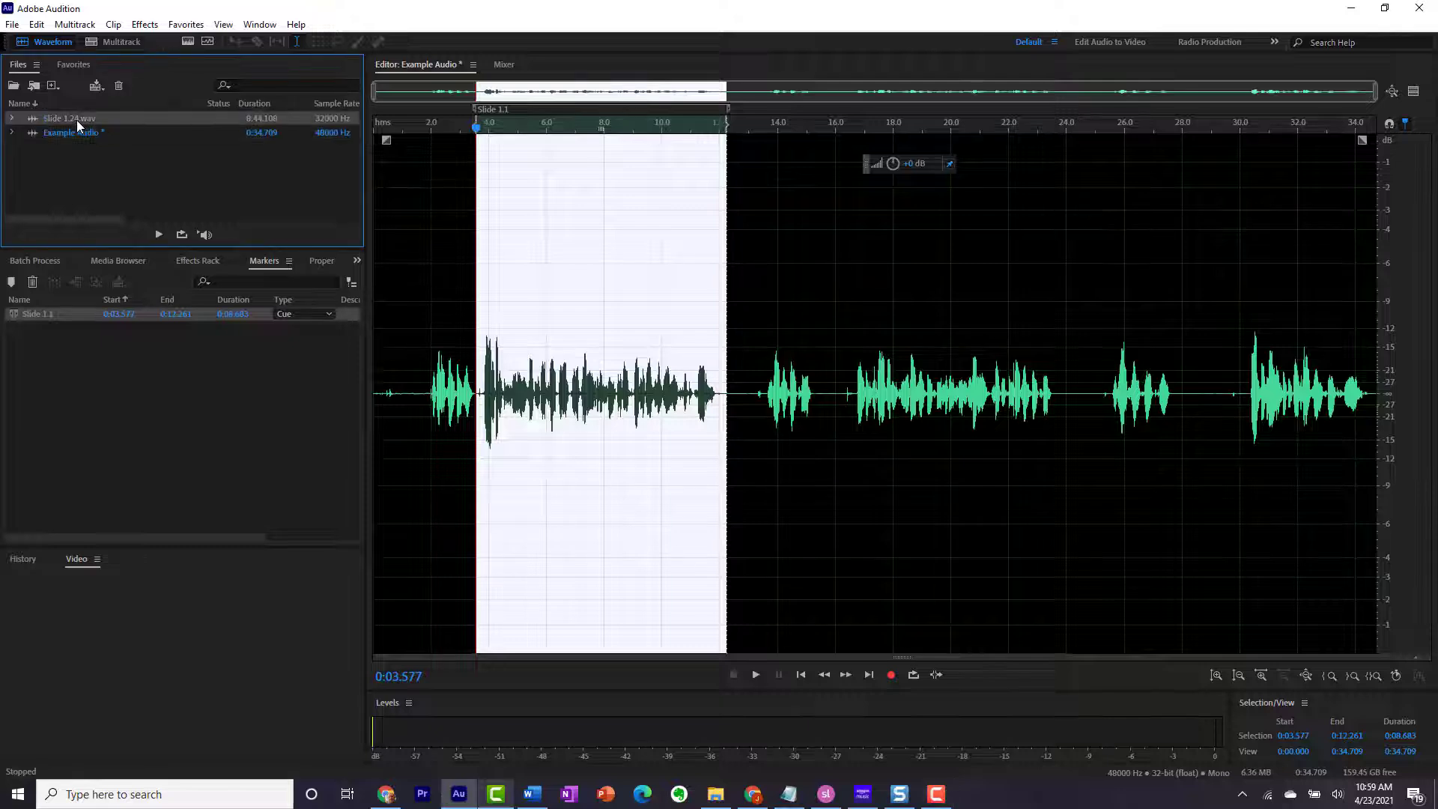
{"action": "scroll", "coordinate": [805, 397], "scroll_direction": "down", "scroll_amount": 6}
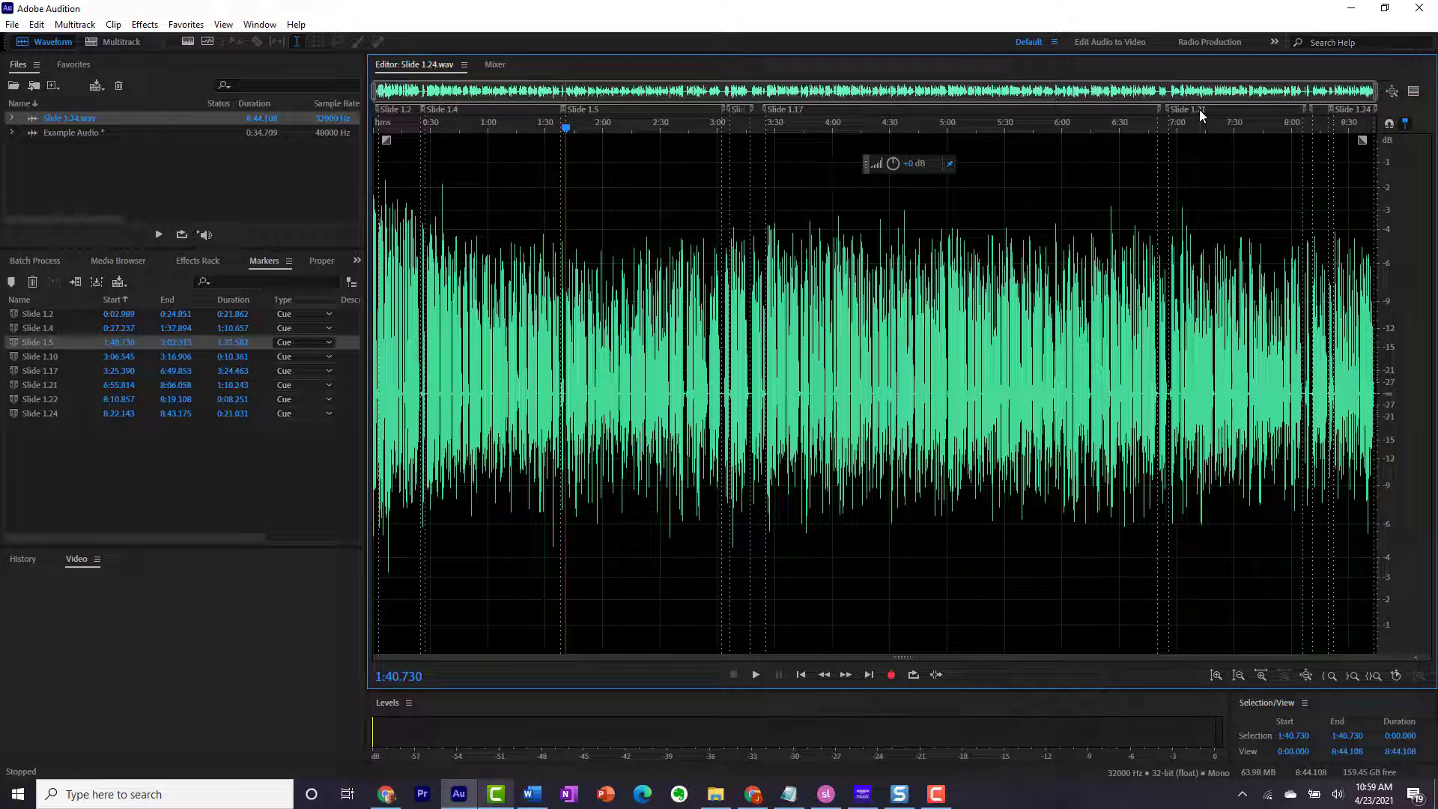
{"action": "scroll", "coordinate": [440, 243], "scroll_direction": "up", "scroll_amount": 10}
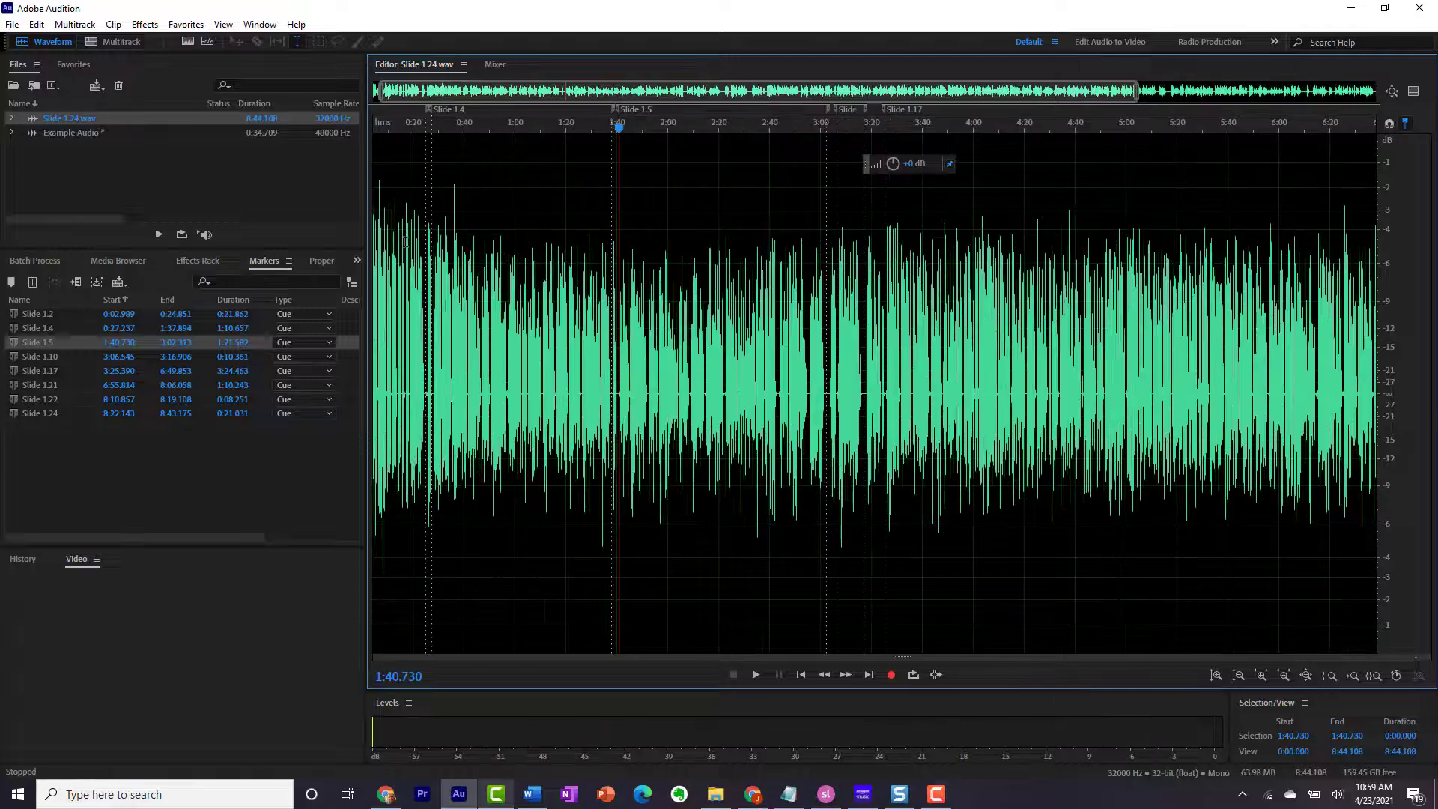
{"action": "scroll", "coordinate": [439, 243], "scroll_direction": "up", "scroll_amount": 3}
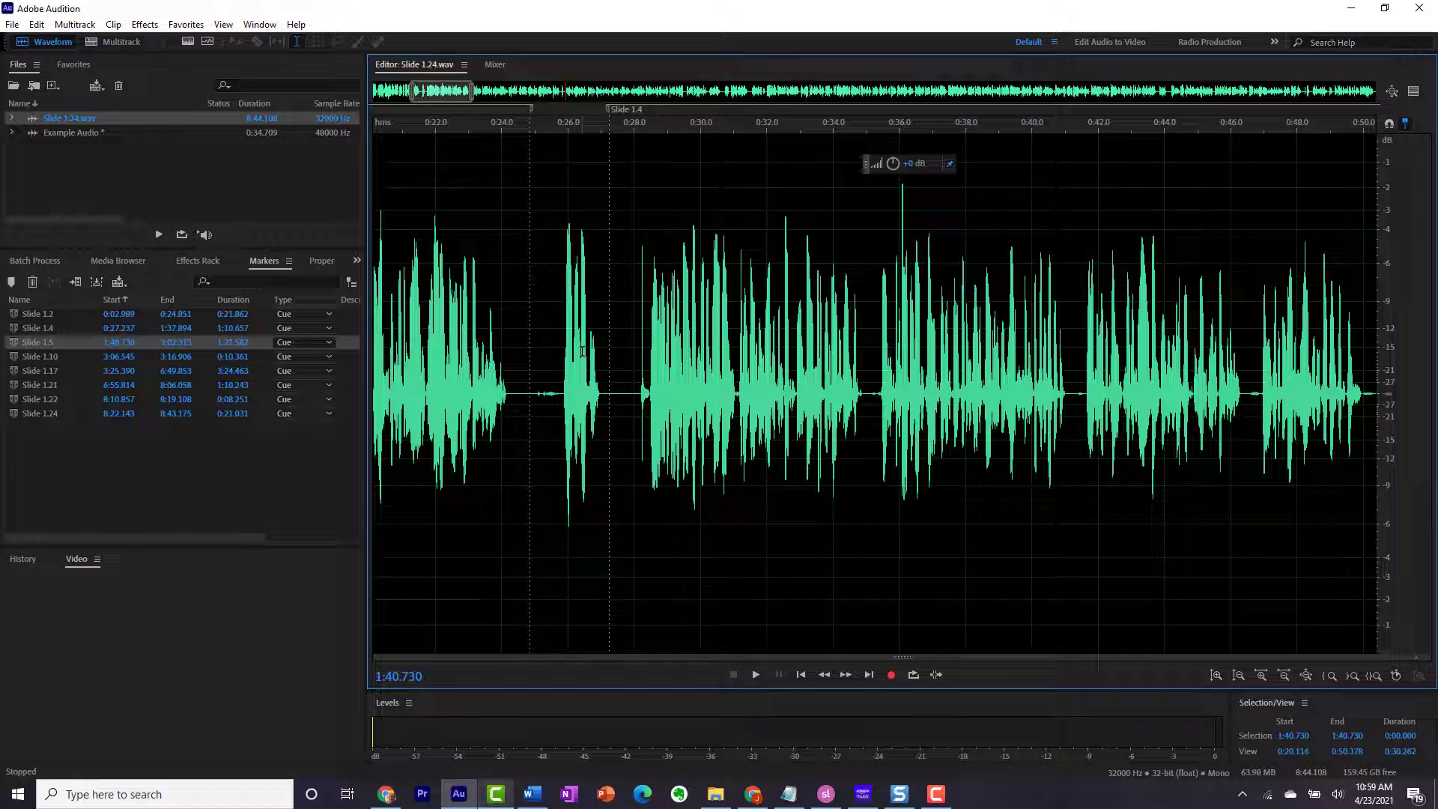
{"action": "scroll", "coordinate": [706, 161], "scroll_direction": "down", "scroll_amount": 3}
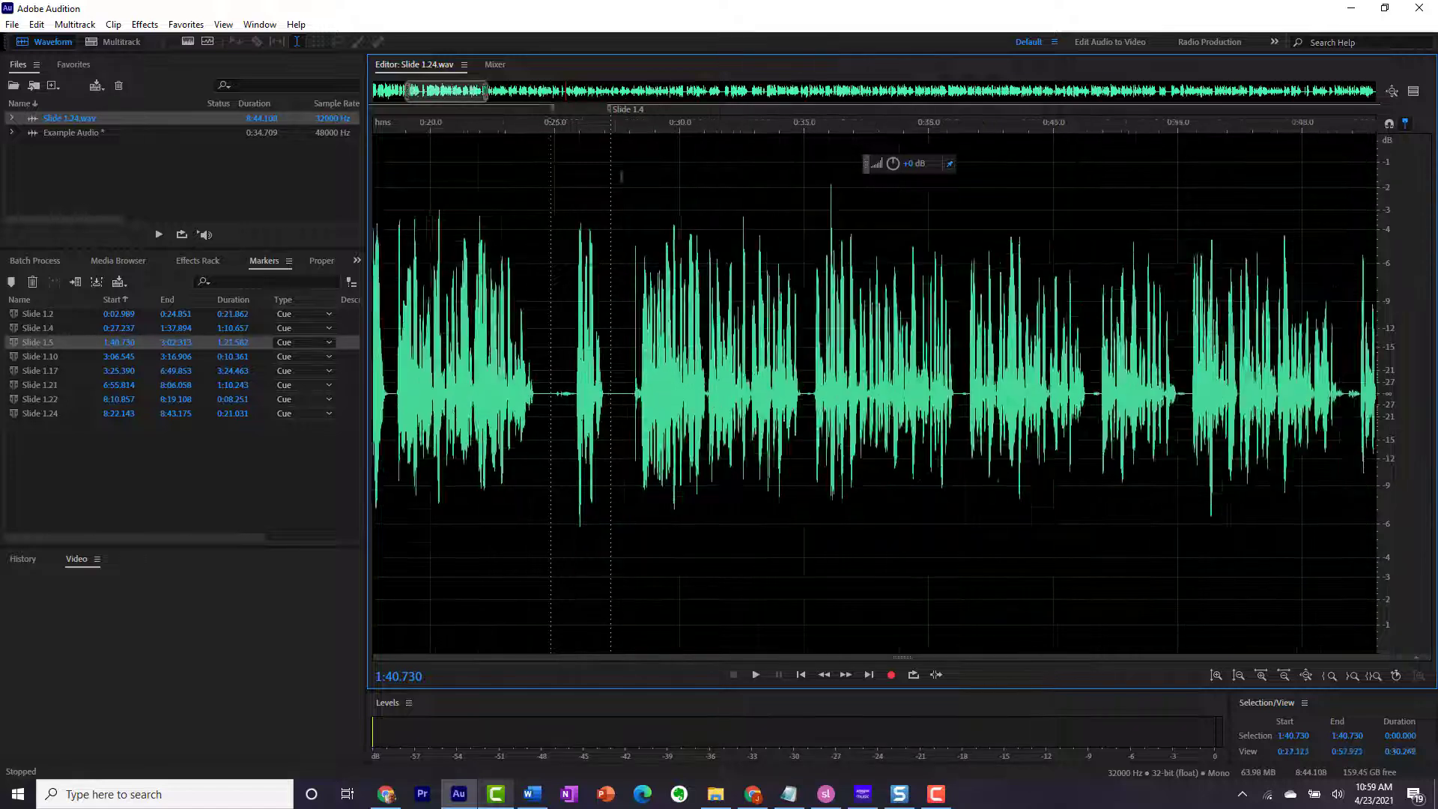
{"action": "scroll", "coordinate": [1192, 180], "scroll_direction": "down", "scroll_amount": 3}
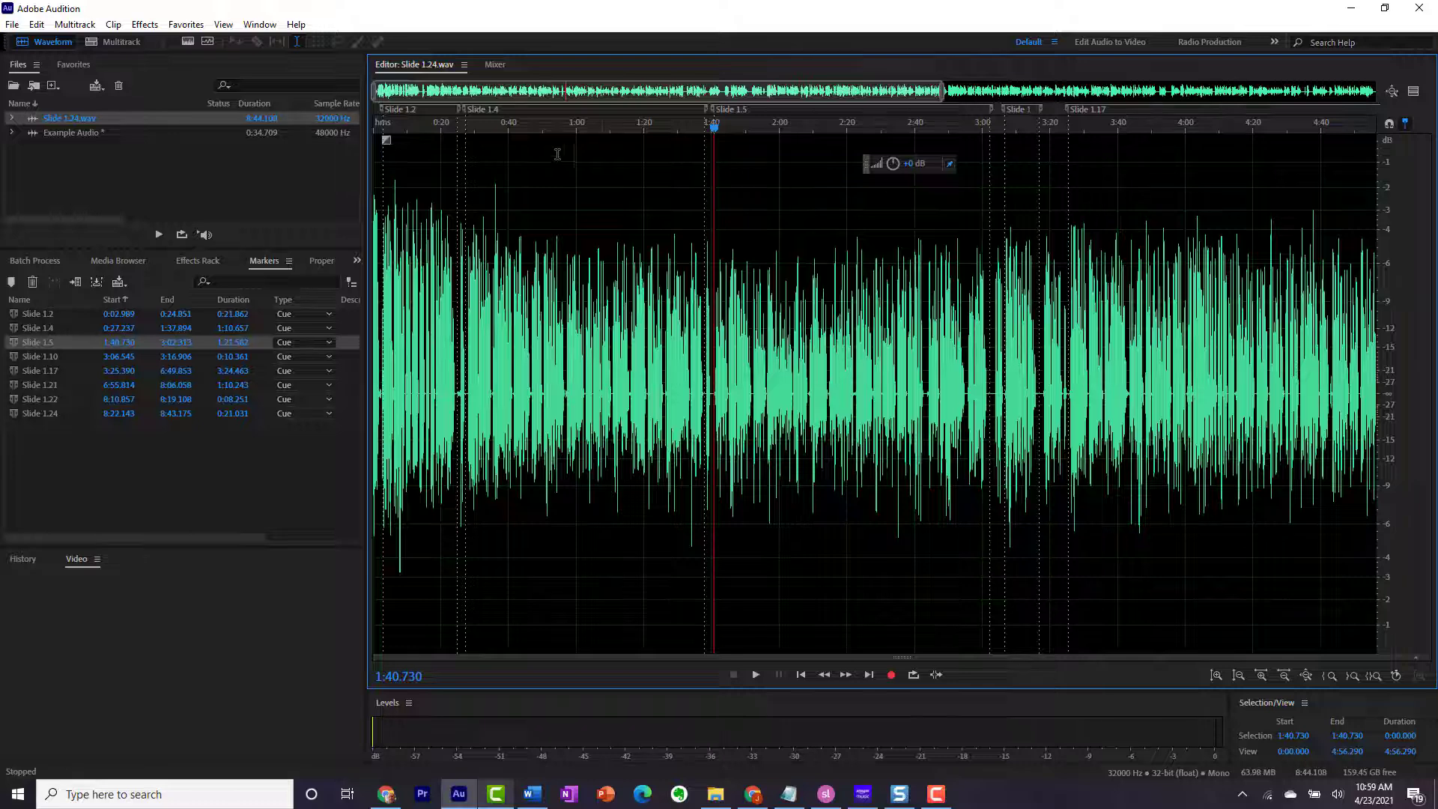
Step: Select the audio inside the Slide 1.4 marker range and look through the commands available for it
{"action": "double_click", "coordinate": [454, 111]}
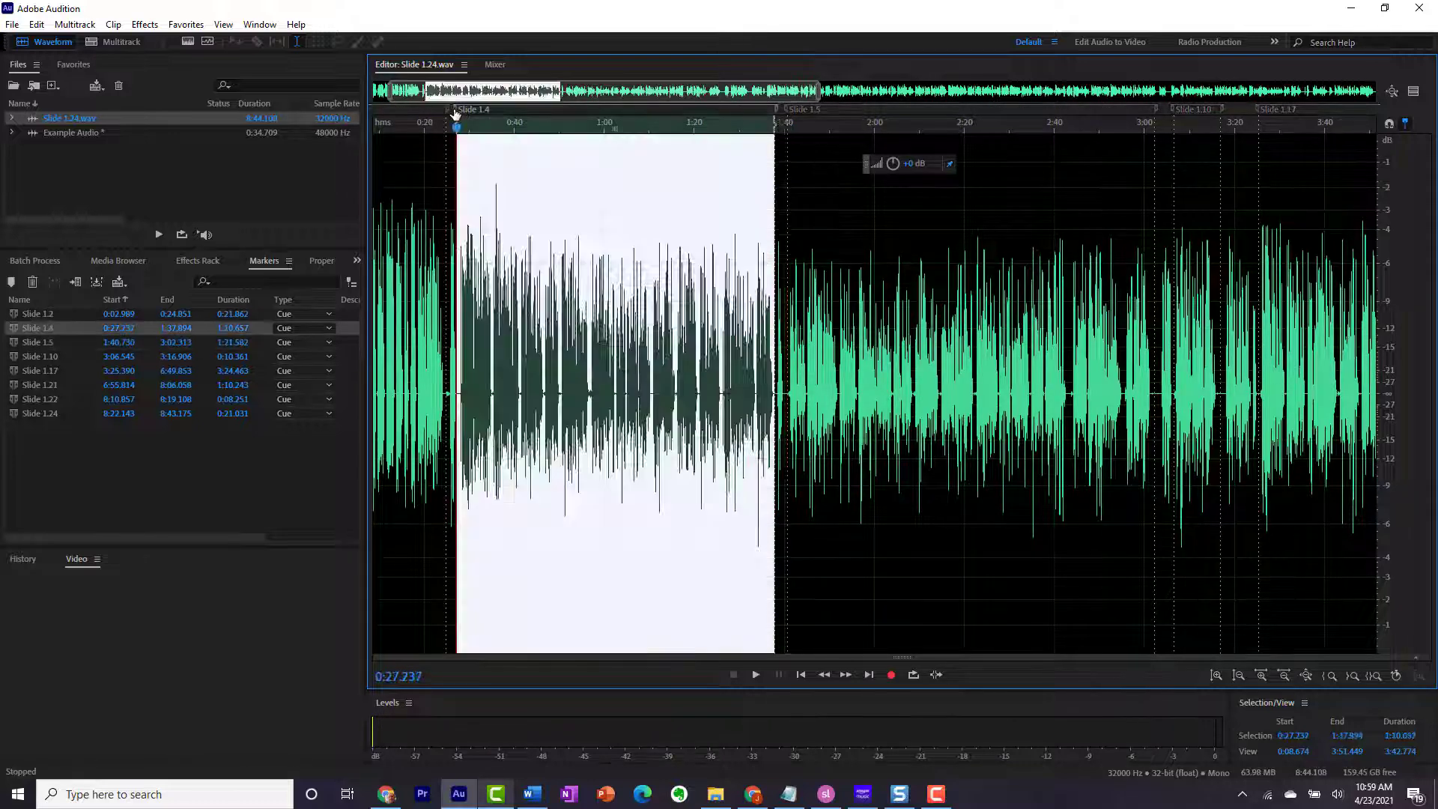
{"action": "right_click", "coordinate": [527, 184]}
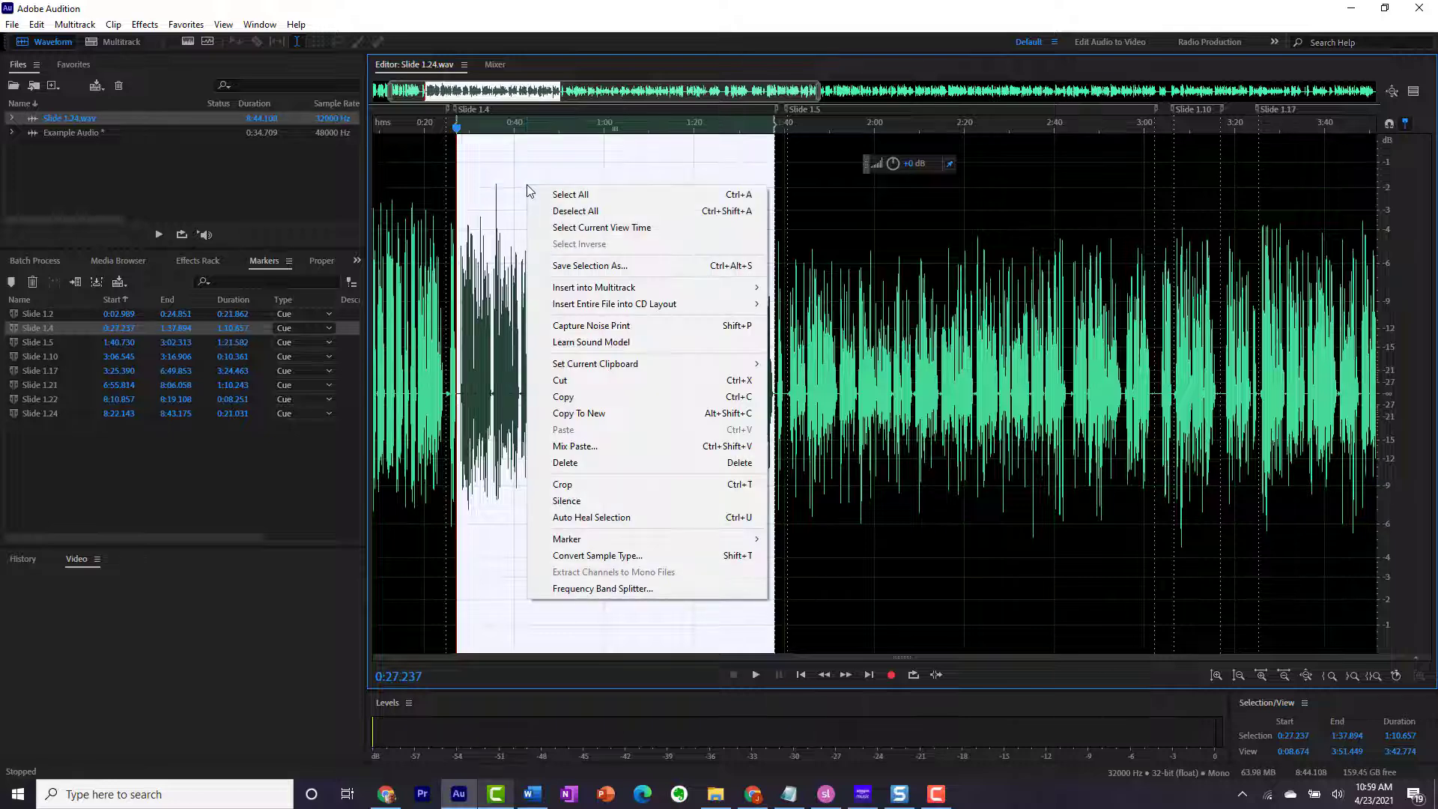
{"action": "left_click", "coordinate": [610, 21]}
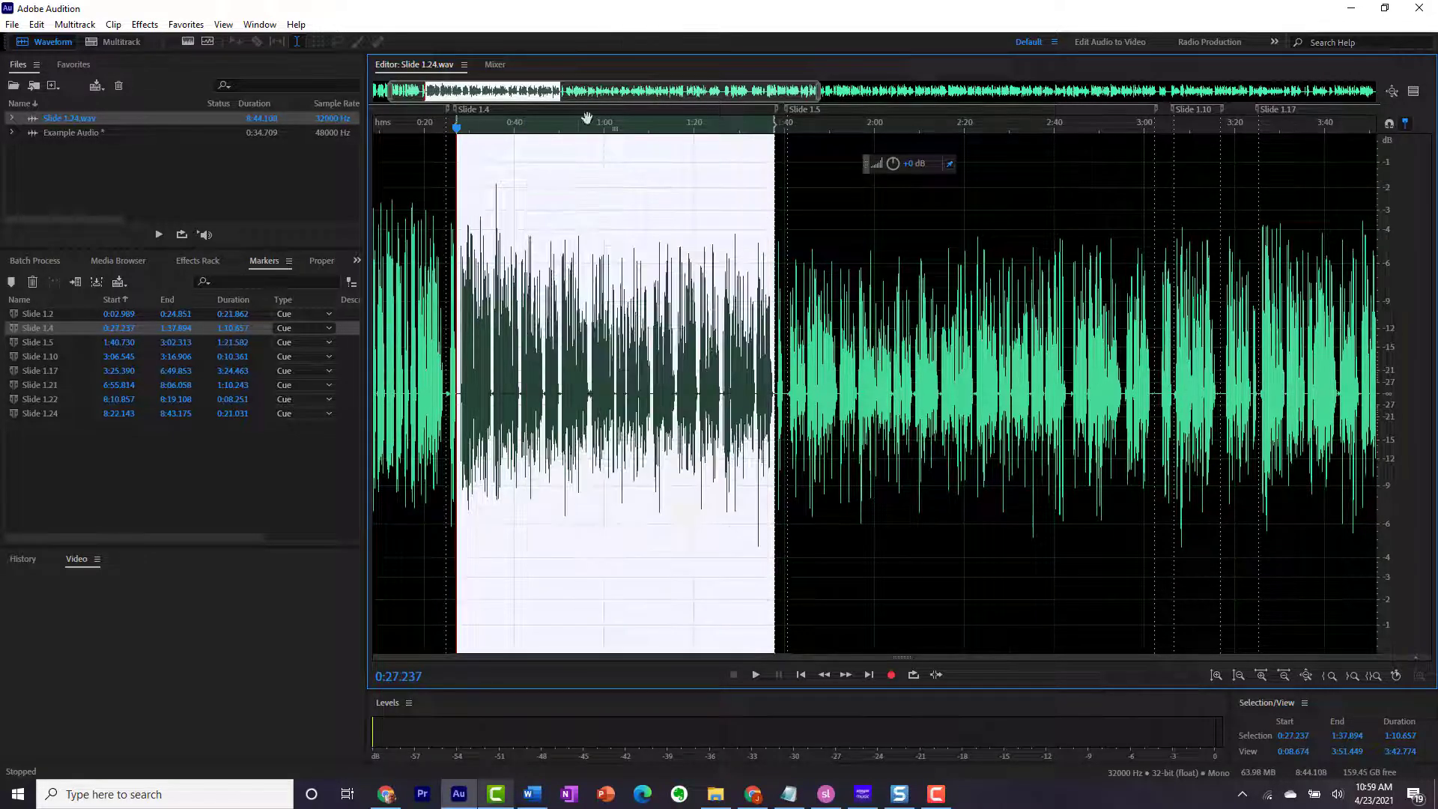
Step: Try to save the audio under the file name Slide 1.4.wav, and cancel the save
{"action": "key", "text": "ctrl+shift+s"}
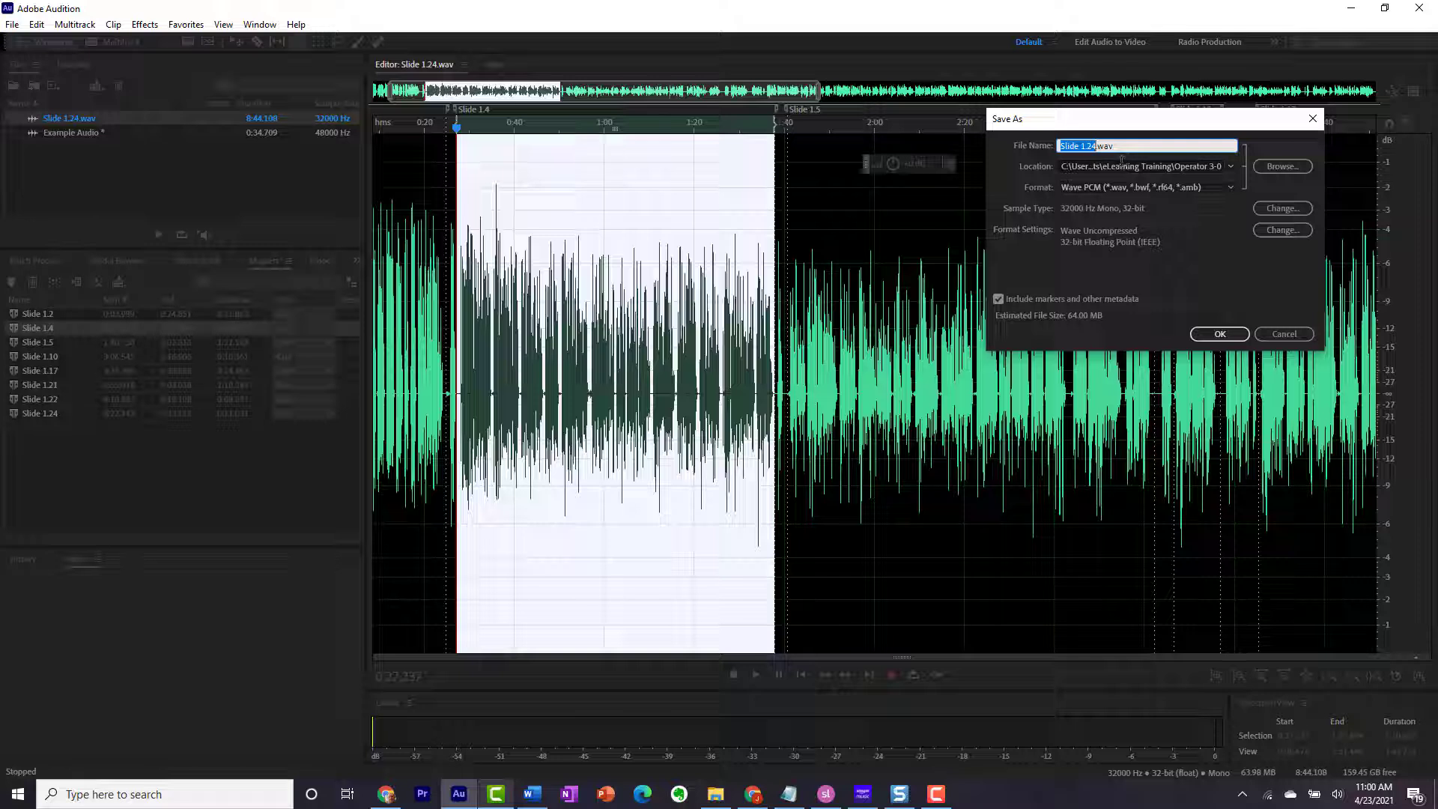
{"action": "type", "text": "Slide "}
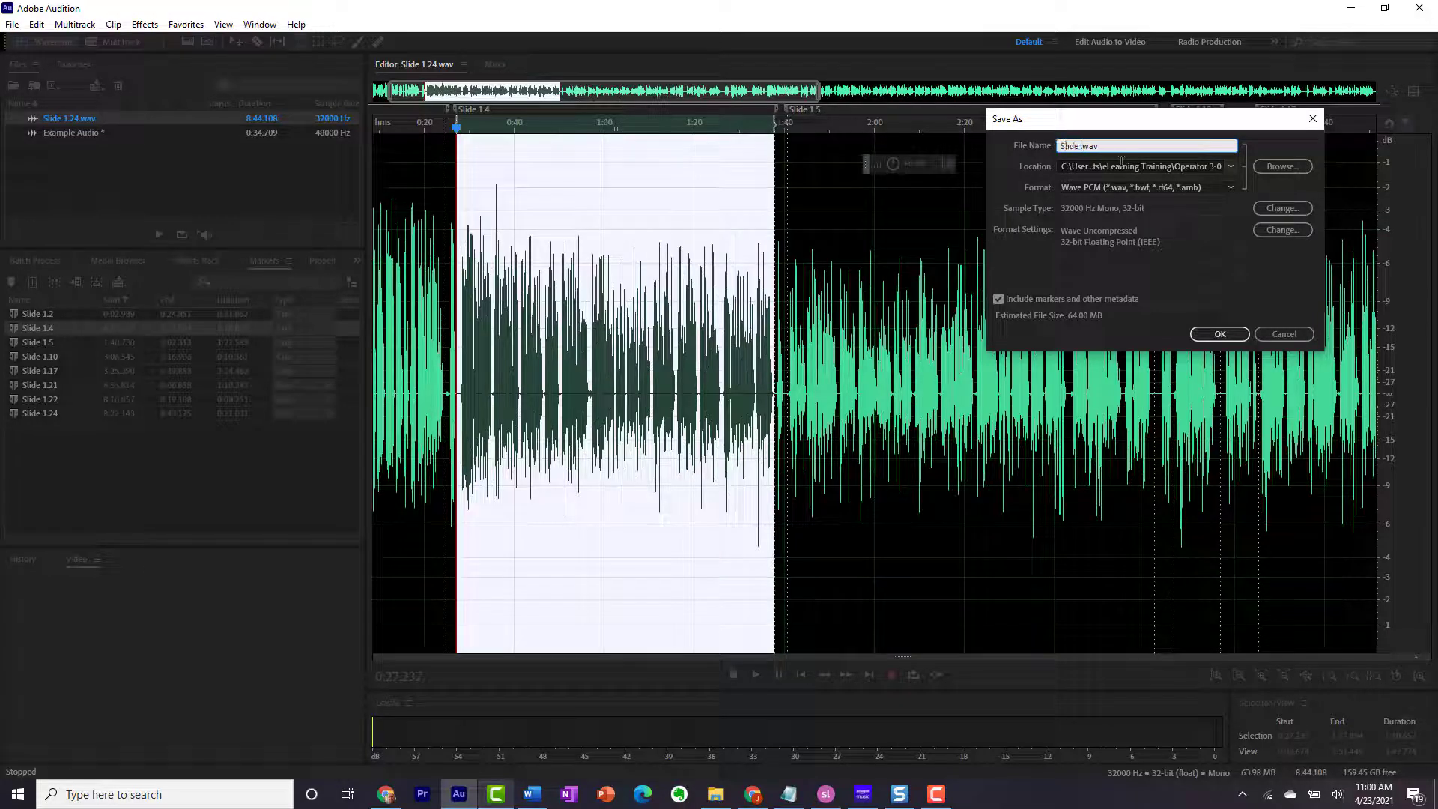
{"action": "type", "text": "1.4"}
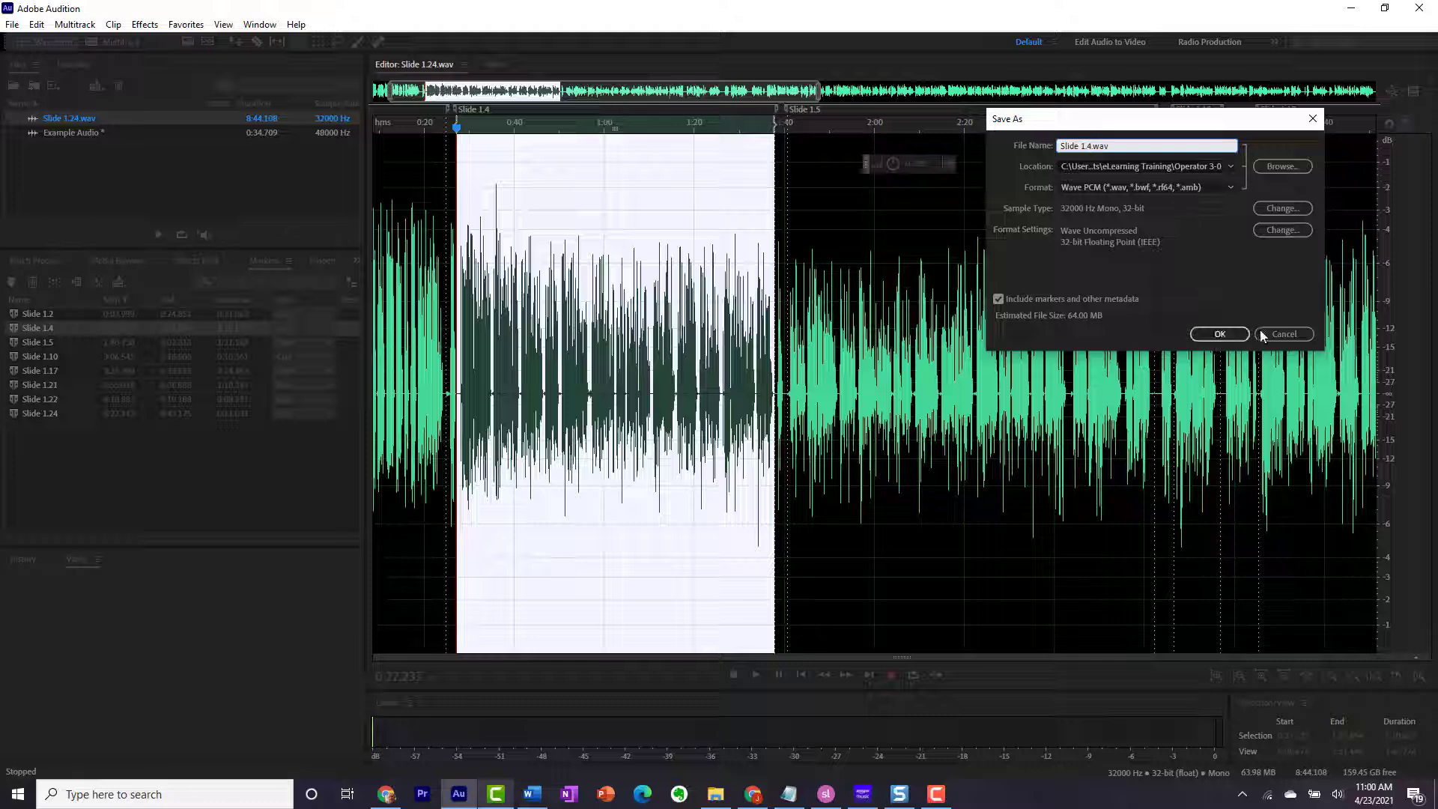
{"action": "left_click", "coordinate": [1296, 333]}
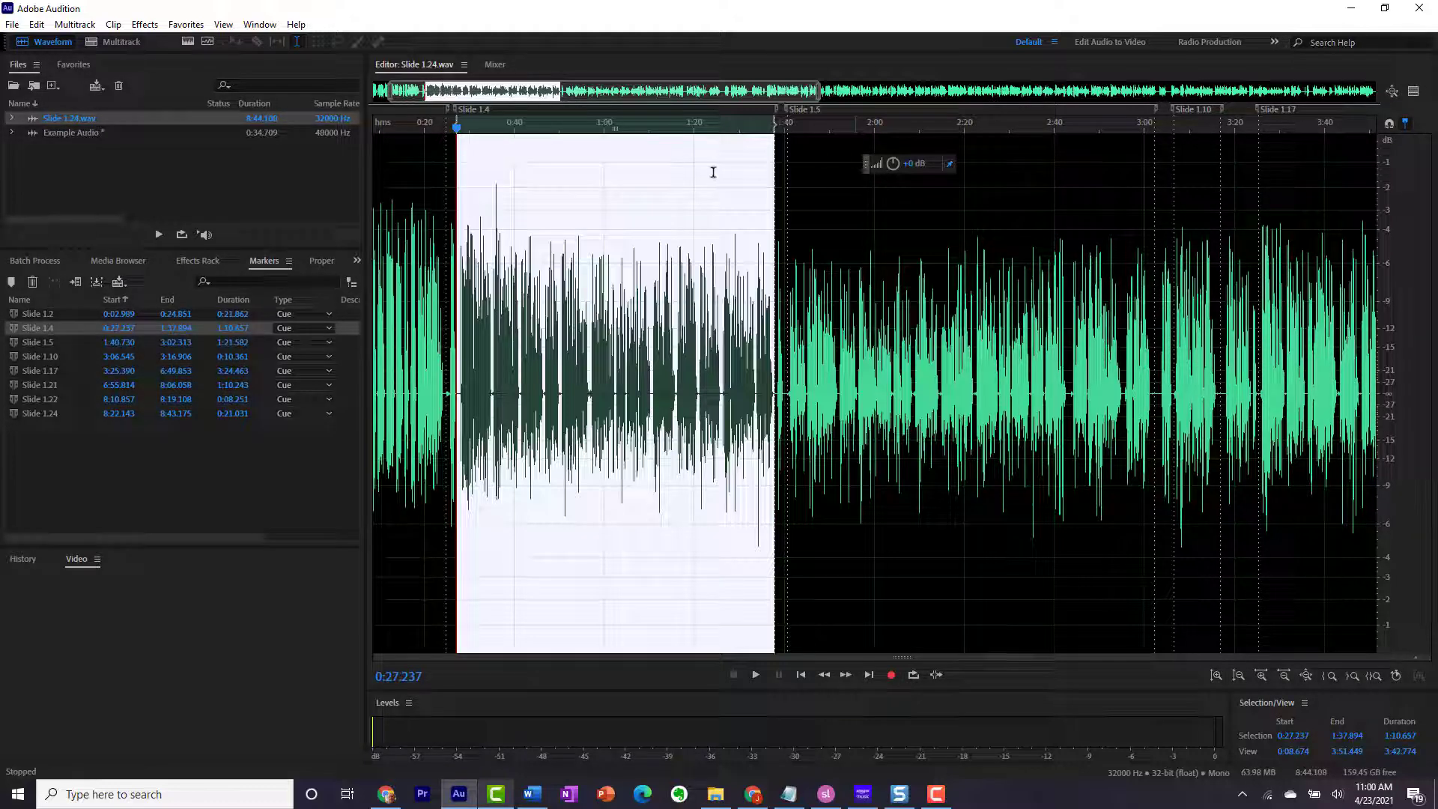
{"action": "scroll", "coordinate": [784, 231], "scroll_direction": "down", "scroll_amount": 3}
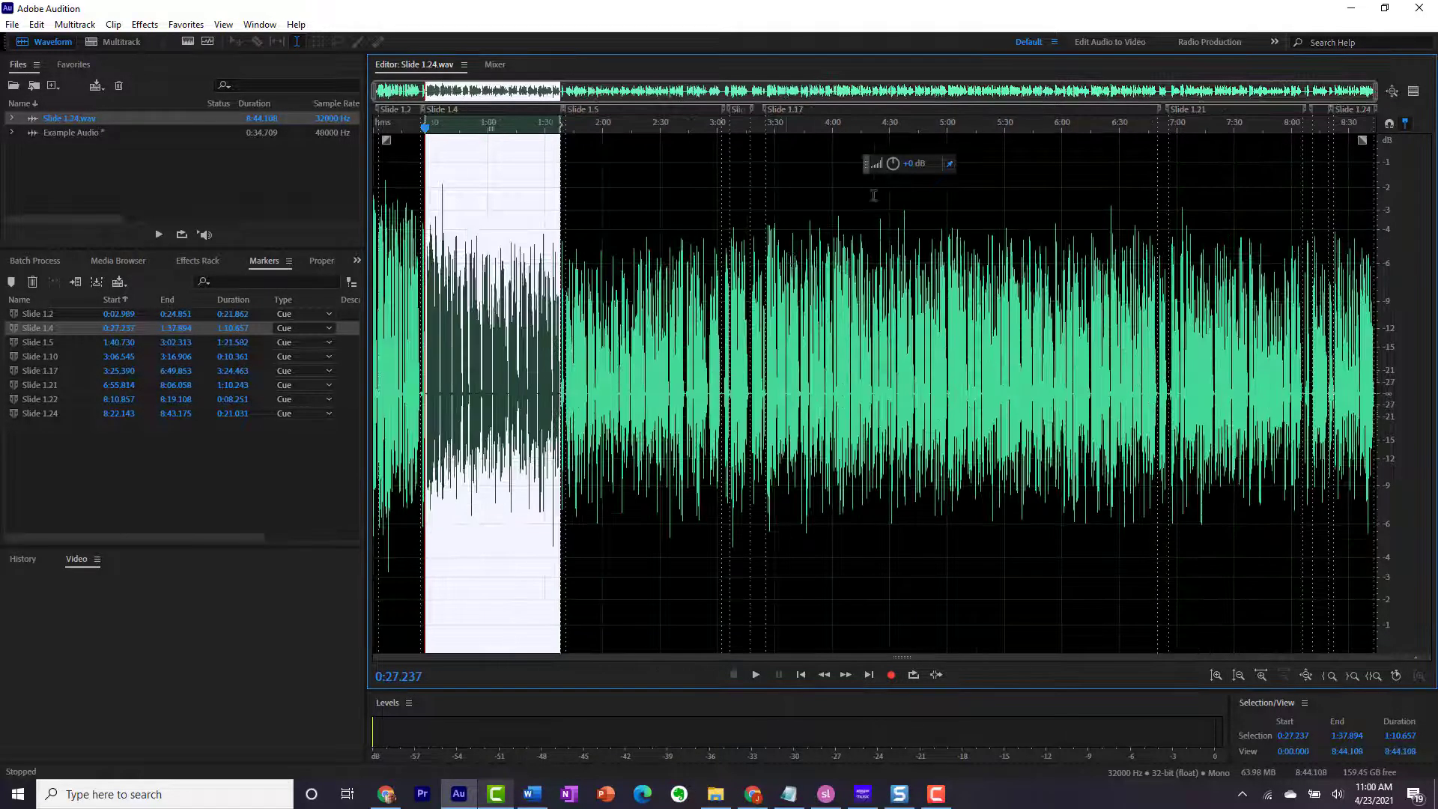